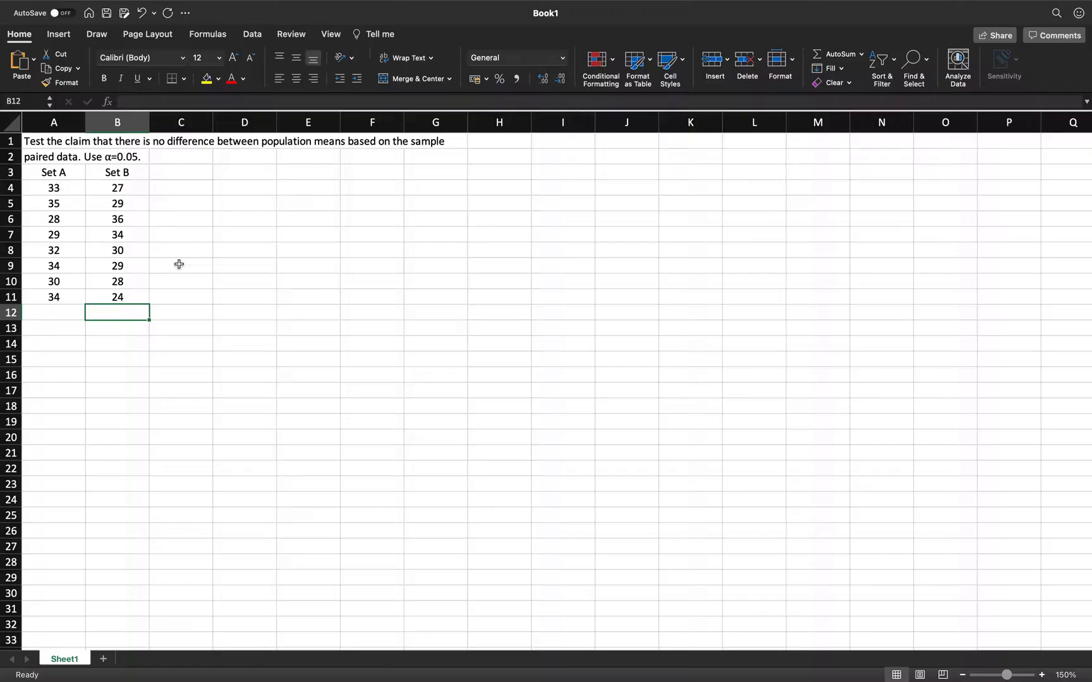
{"action": "left_click", "coordinate": [71, 142]}
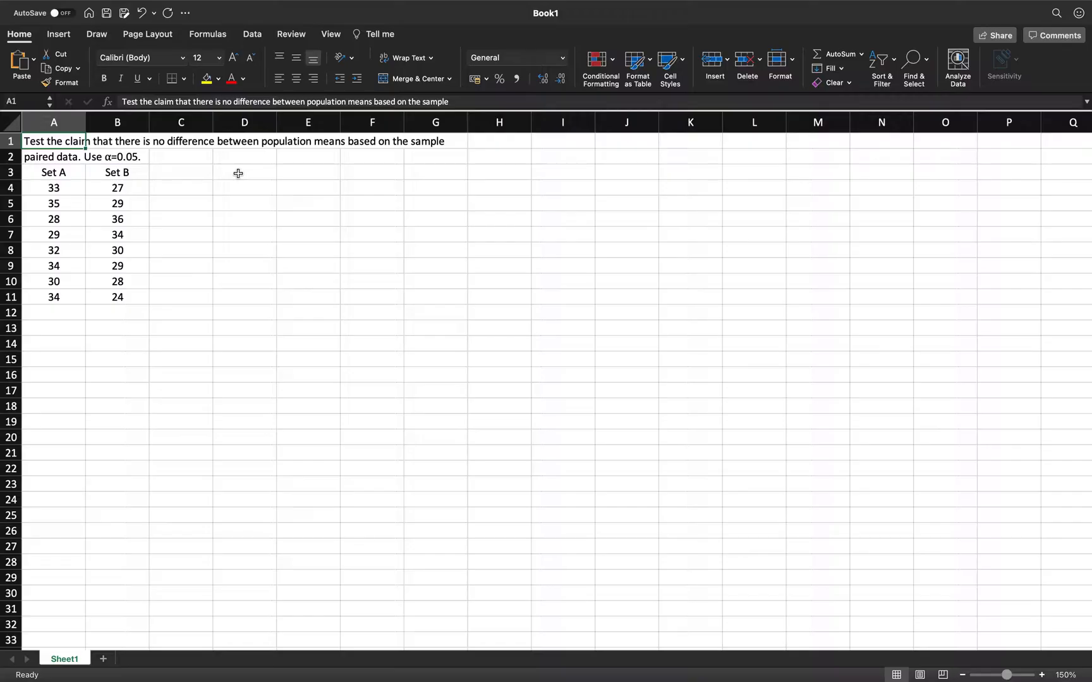
{"action": "left_click", "coordinate": [132, 159]}
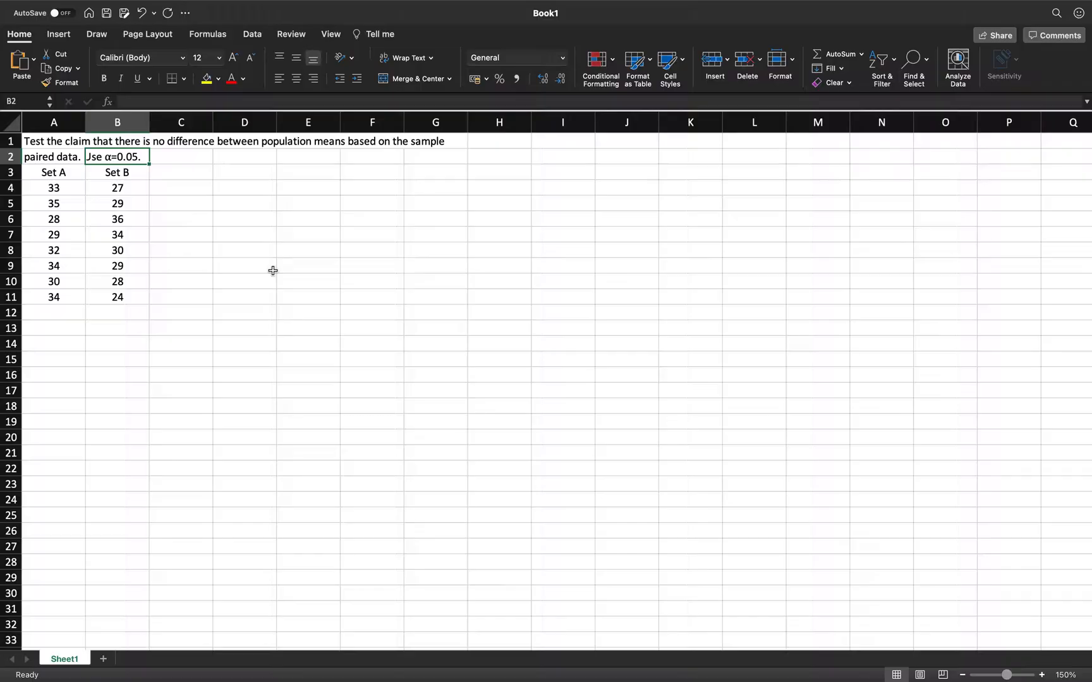
{"action": "left_click", "coordinate": [234, 276]}
{"action": "left_click", "coordinate": [75, 172]}
{"action": "left_click", "coordinate": [104, 173]}
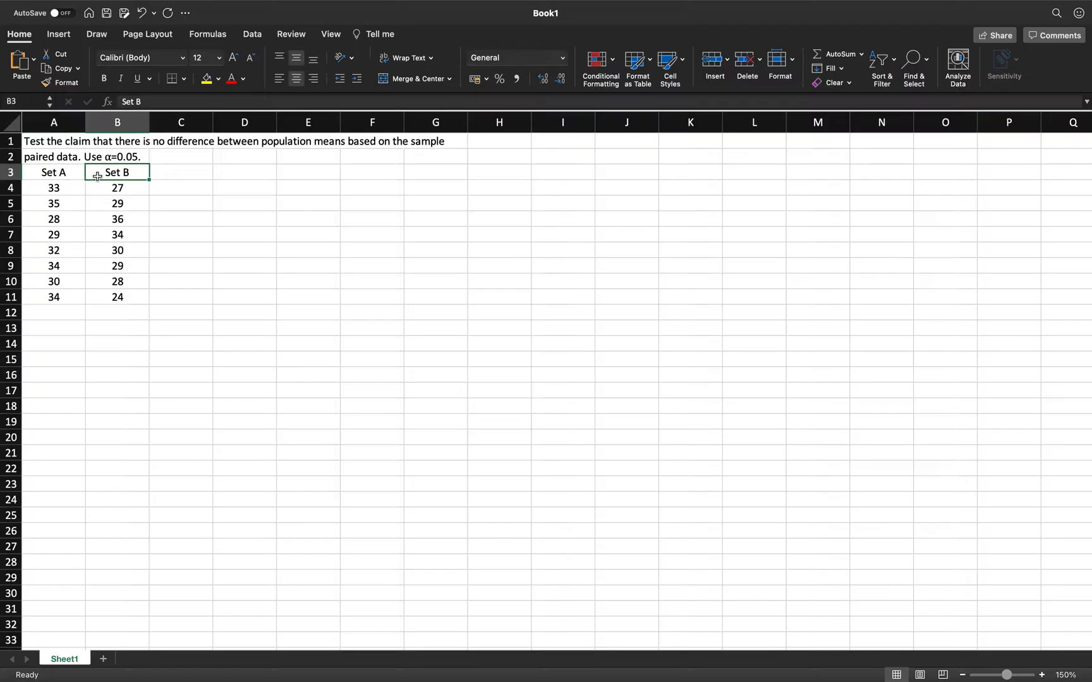
Enter the label "Step 1:" in cell A13 below the paired data
{"action": "left_click", "coordinate": [61, 331]}
{"action": "type", "text": "S"}
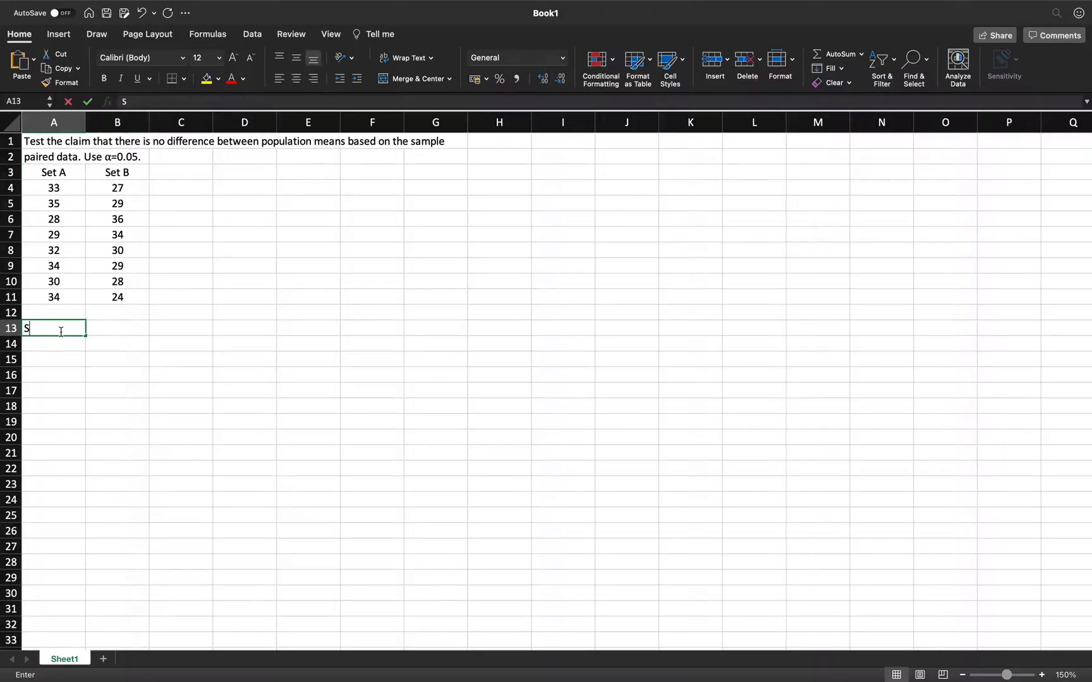
{"action": "type", "text": "tep 1:"}
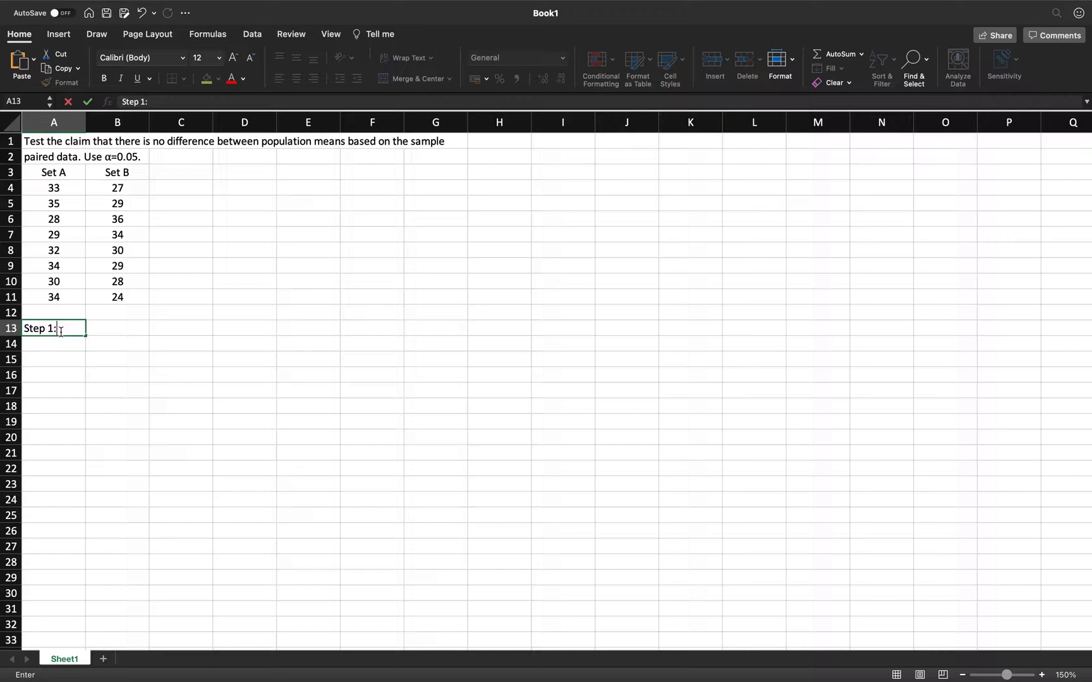
{"action": "key", "text": "Return"}
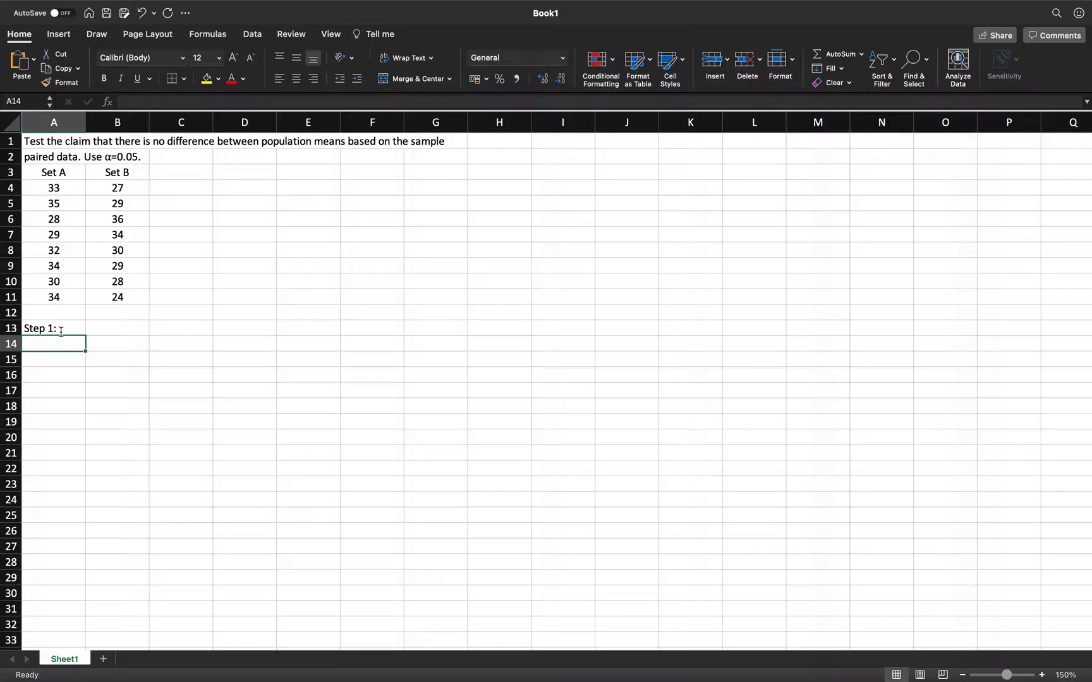
Enter the null hypothesis "Ho: μ1=μ2" in cell A14, inserting the μ symbol as a special character
{"action": "type", "text": "Ho:"}
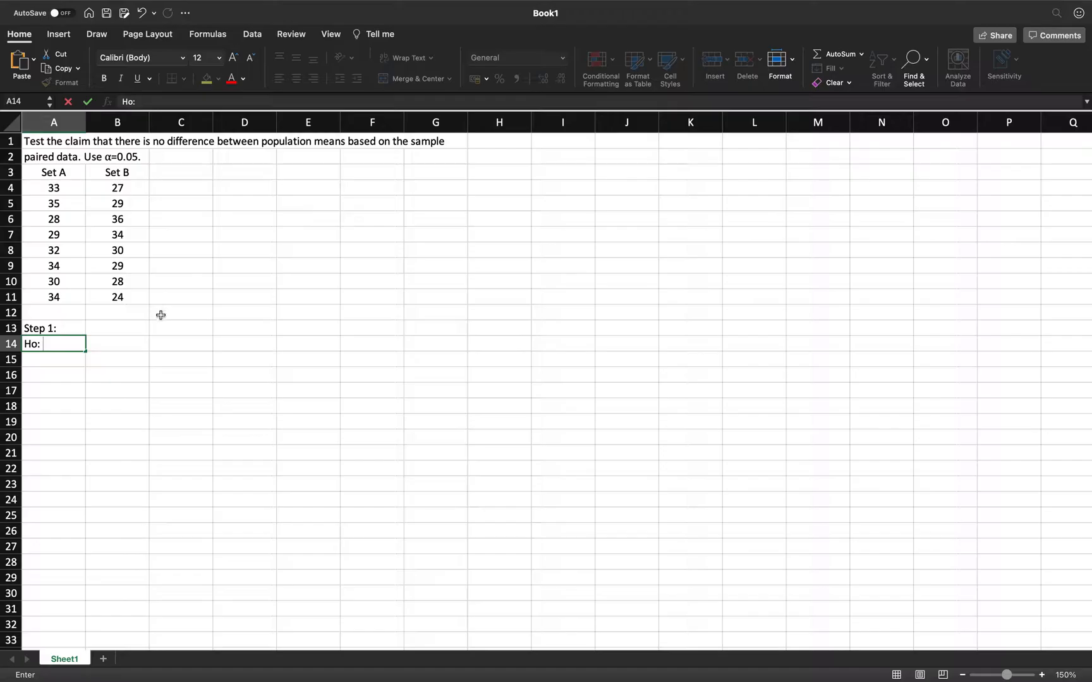
{"action": "key", "text": "ctrl+super+space"}
{"action": "left_click", "coordinate": [69, 345]}
{"action": "key", "text": "ctrl+super+space"}
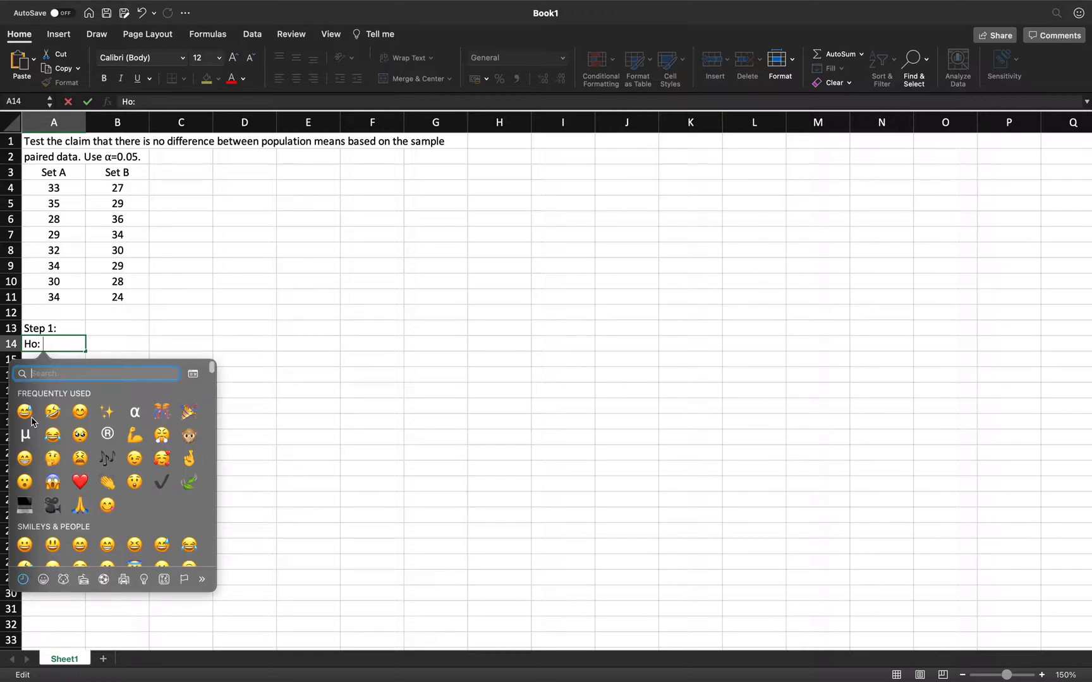
{"action": "key", "text": "Escape"}
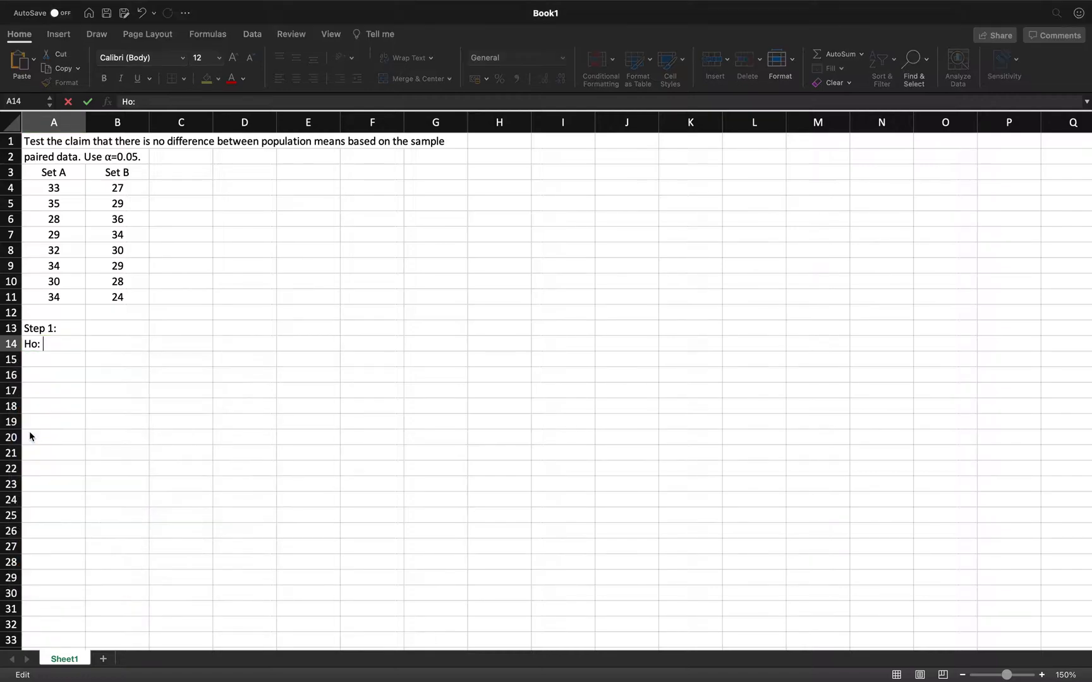
{"action": "key", "text": "ctrl+super+space"}
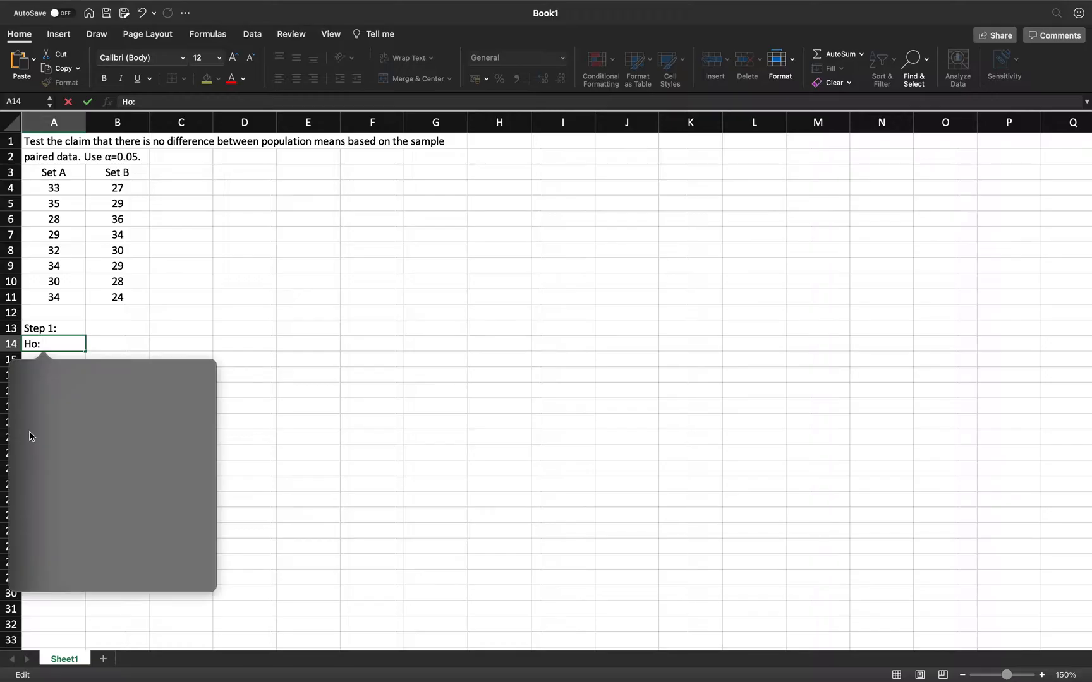
{"action": "left_click", "coordinate": [25, 435]}
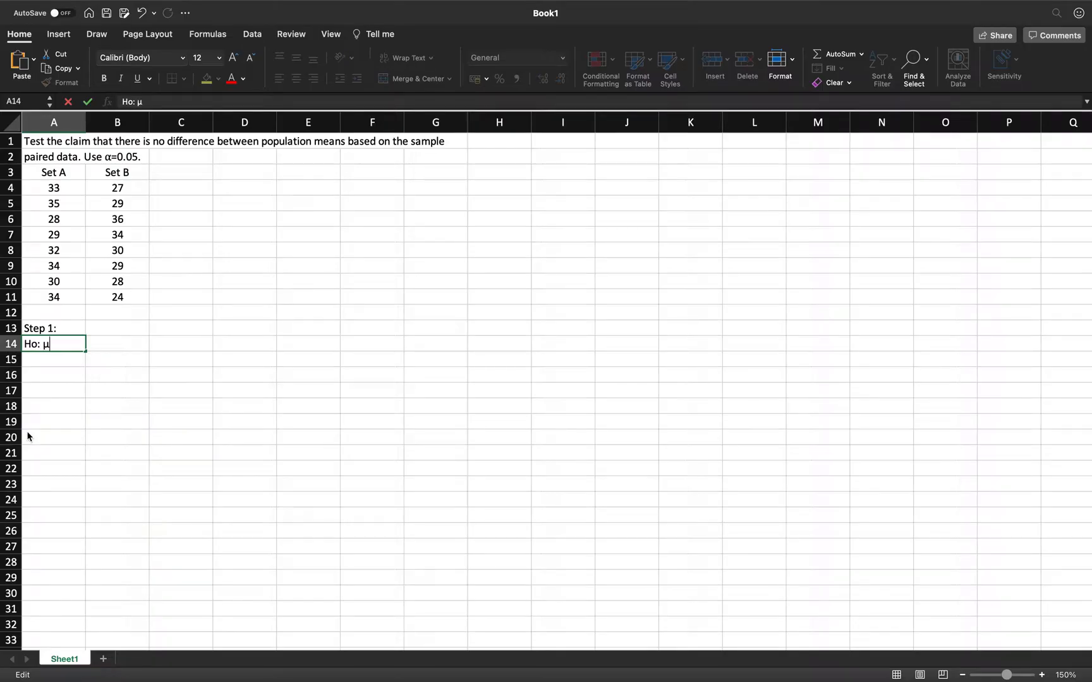
{"action": "type", "text": "1="}
{"action": "key", "text": "Left"}
{"action": "key", "text": "Left"}
{"action": "key", "text": "shift+Left"}
{"action": "key", "text": "shift+Right"}
{"action": "key", "text": "Right"}
{"action": "key", "text": "Right"}
{"action": "type", "text": "μ2"}
{"action": "key", "text": "Return"}
Enter the alternative hypothesis "Ha: μ1≠μ2" in cell A15
{"action": "type", "text": "Ha"}
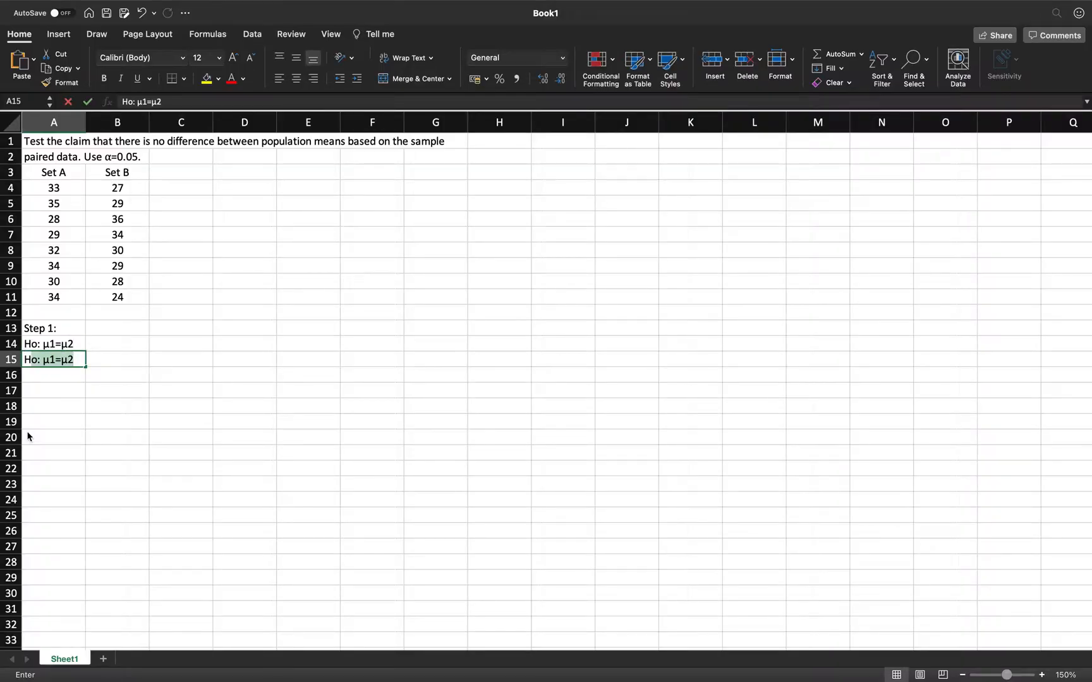
{"action": "type", "text": ": µ1≠µ2"}
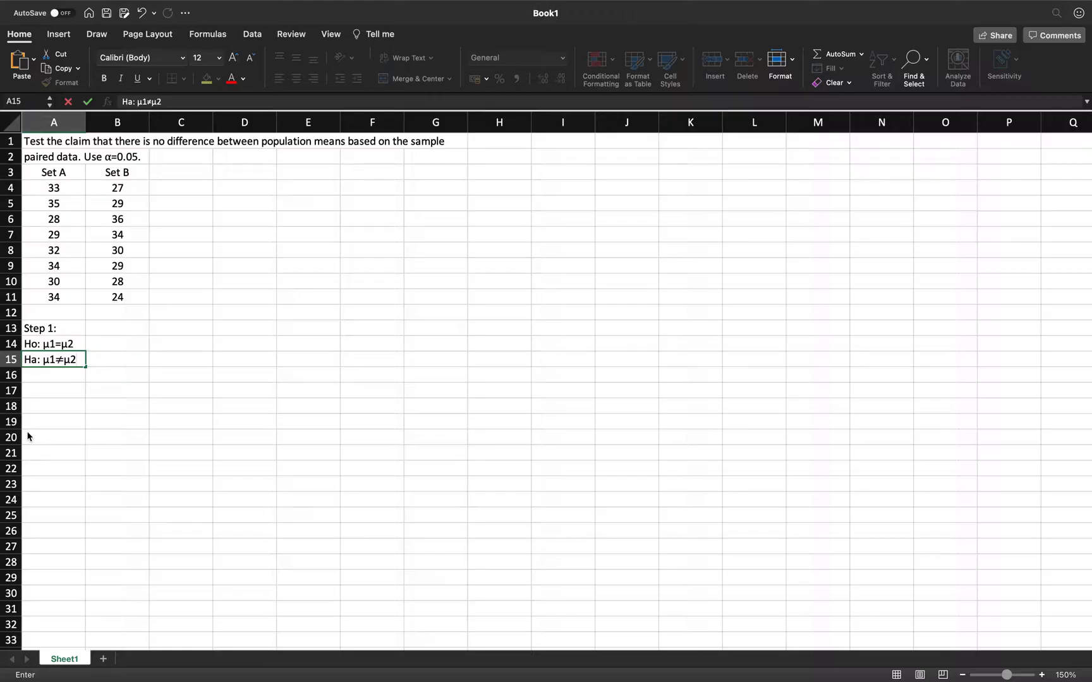
{"action": "key", "text": "Tab"}
Enter the label "Step 2:" in cell C13, on the same row as the Step 1 label
{"action": "key", "text": "Tab"}
{"action": "key", "text": "Up"}
{"action": "key", "text": "Up"}
{"action": "type", "text": "Step 2:"}
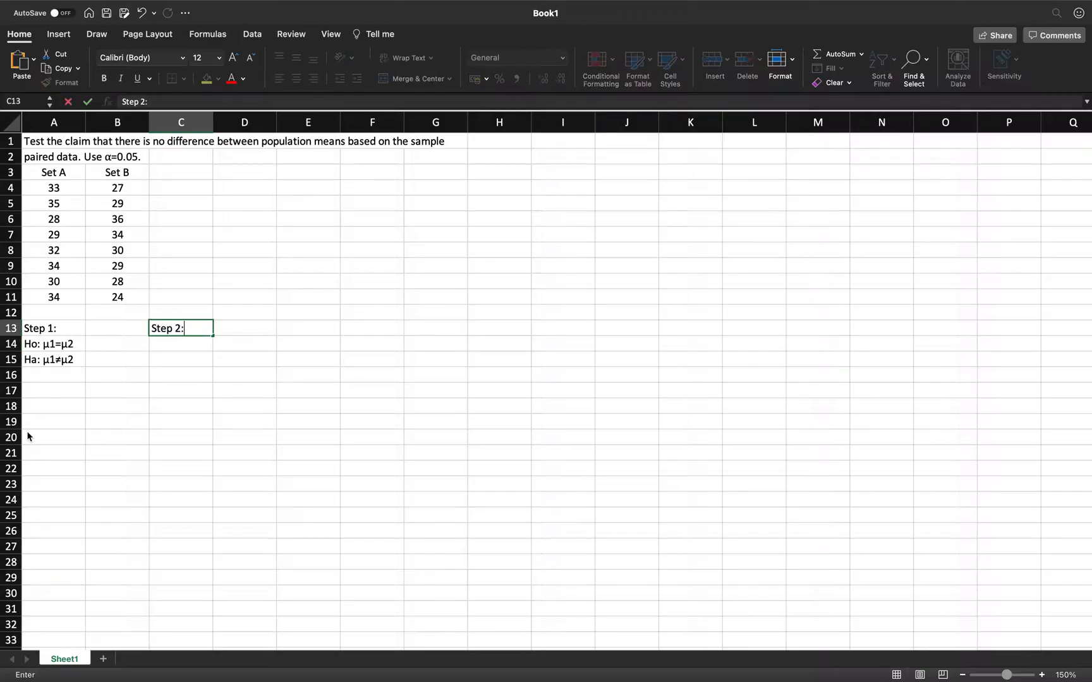
{"action": "key", "text": "Return"}
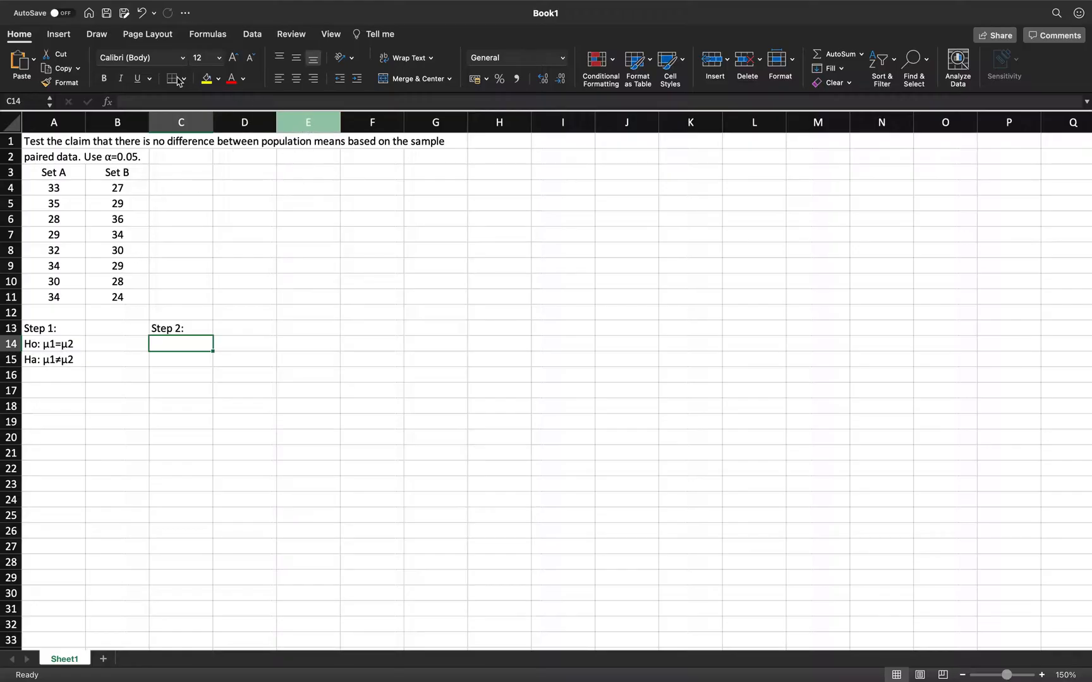
Check in the list of available add-ins that the Analysis ToolPak is enabled
{"action": "left_click", "coordinate": [259, 33]}
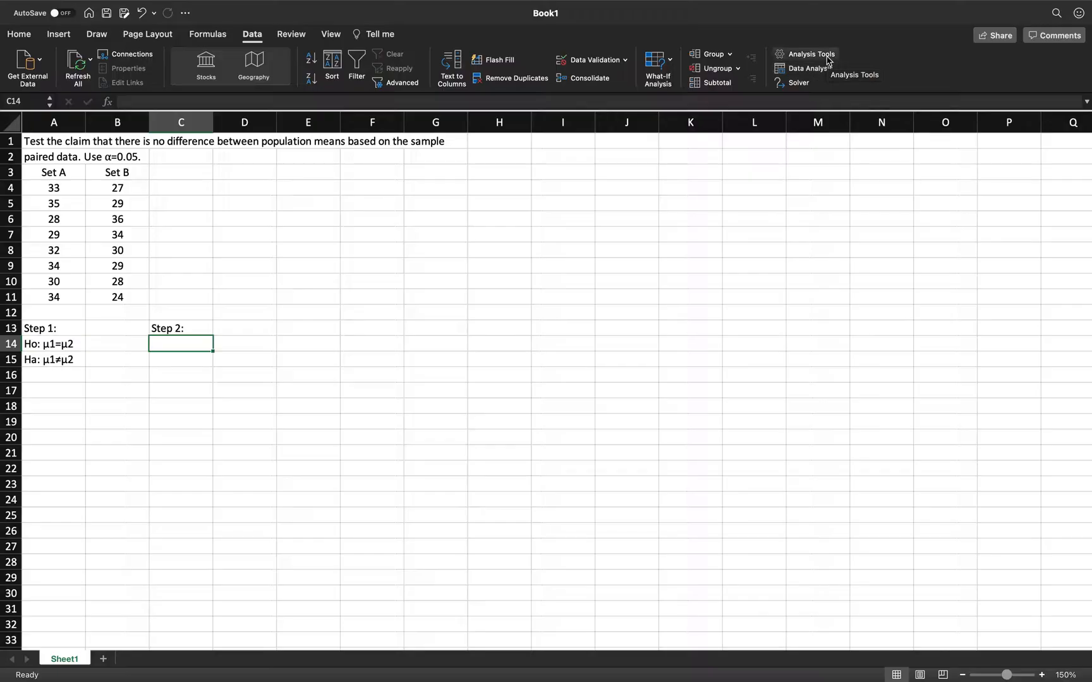
{"action": "left_click", "coordinate": [826, 58]}
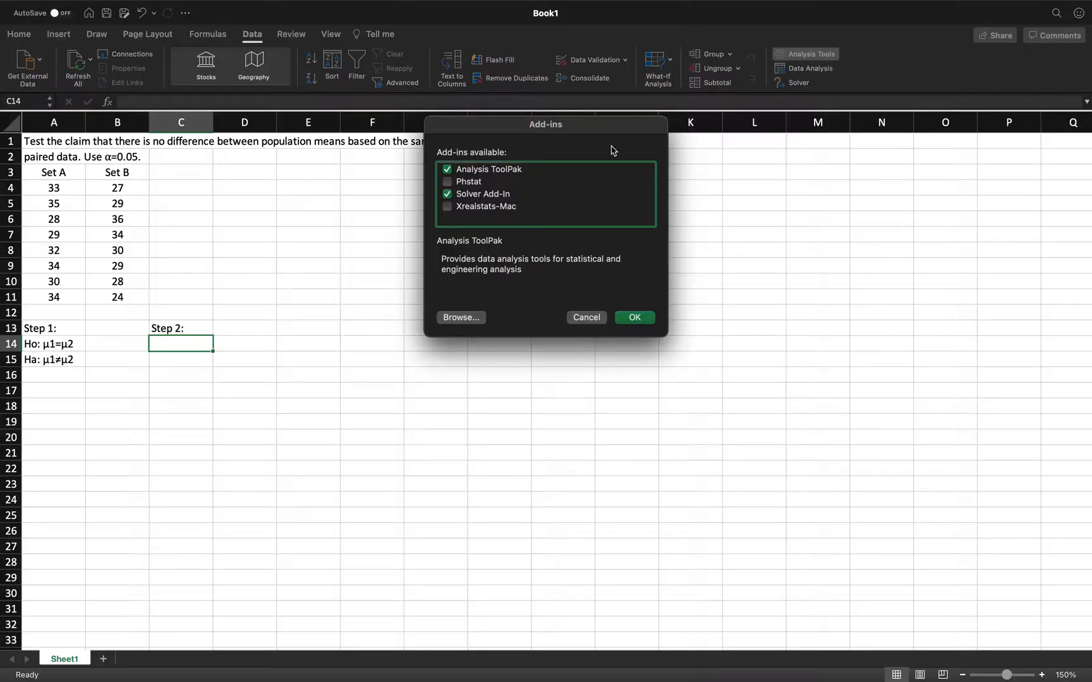
{"action": "left_click", "coordinate": [639, 317]}
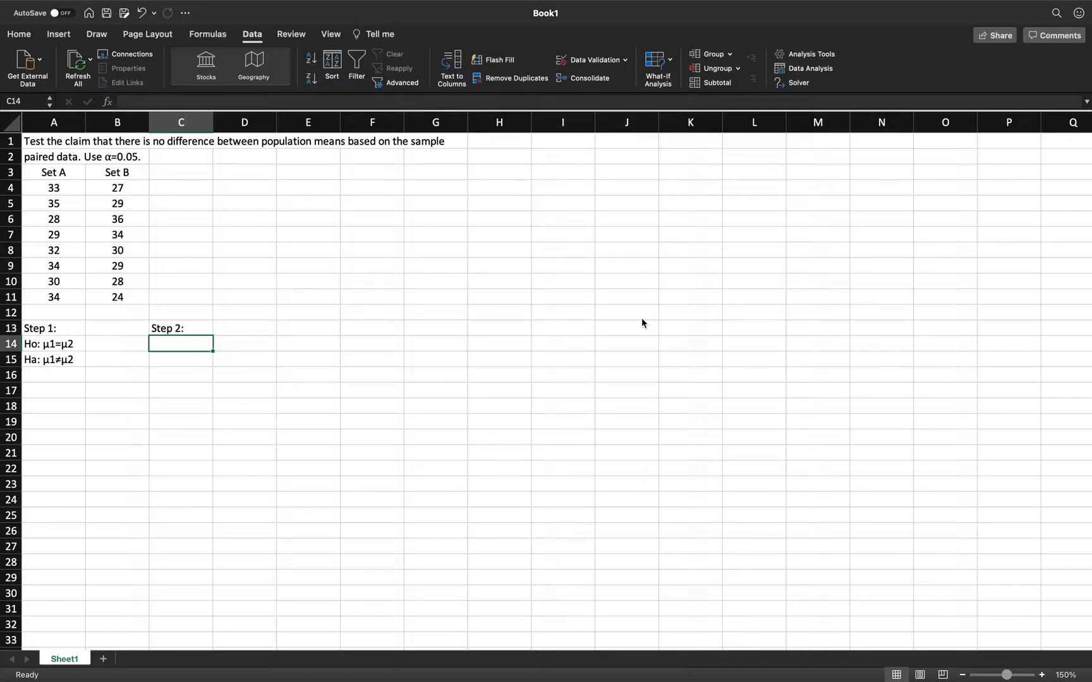
Start the "t-Test: Paired Two Sample for Means" data analysis tool
{"action": "left_click", "coordinate": [809, 71]}
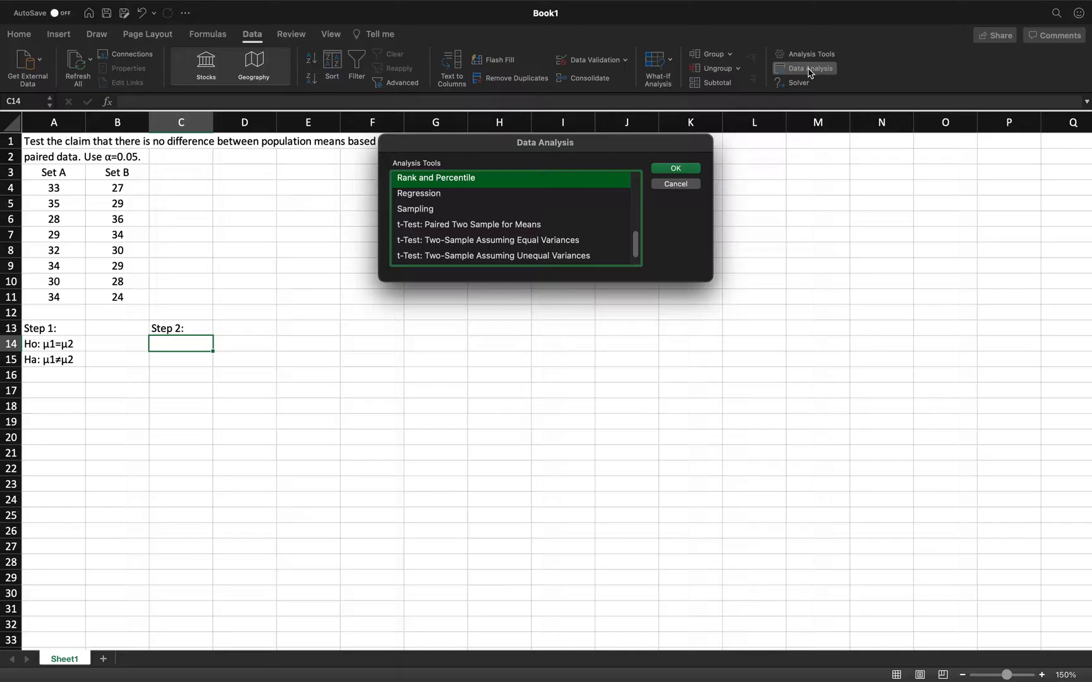
{"action": "left_click", "coordinate": [524, 225]}
{"action": "scroll", "coordinate": [557, 246], "scroll_direction": "down", "scroll_amount": 1}
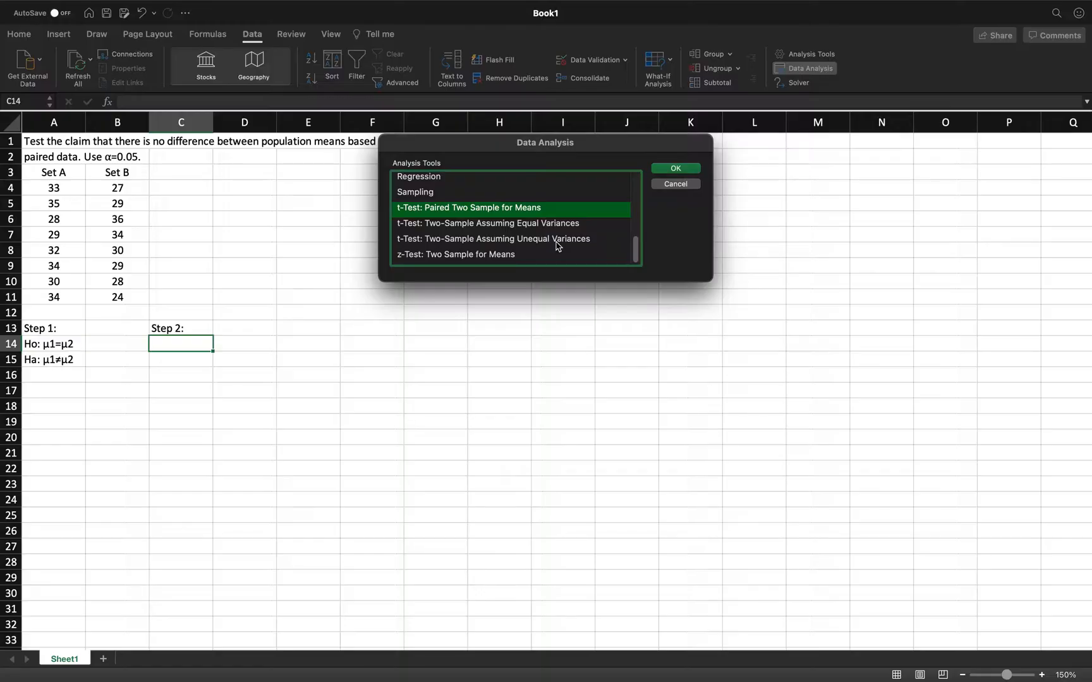
{"action": "left_click", "coordinate": [673, 169]}
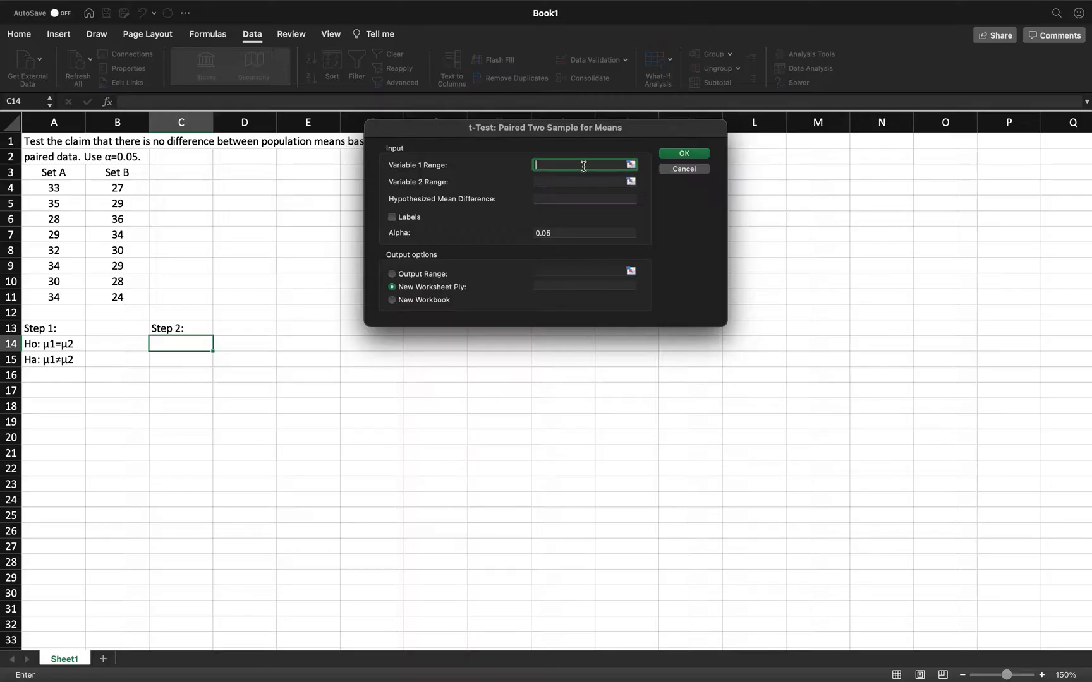
Set the variable 1 range to A3:A11 and the variable 2 range to B3:B11, treating the first row as labels
{"action": "left_click_drag", "start_coordinate": [80, 175], "coordinate": [75, 296]}
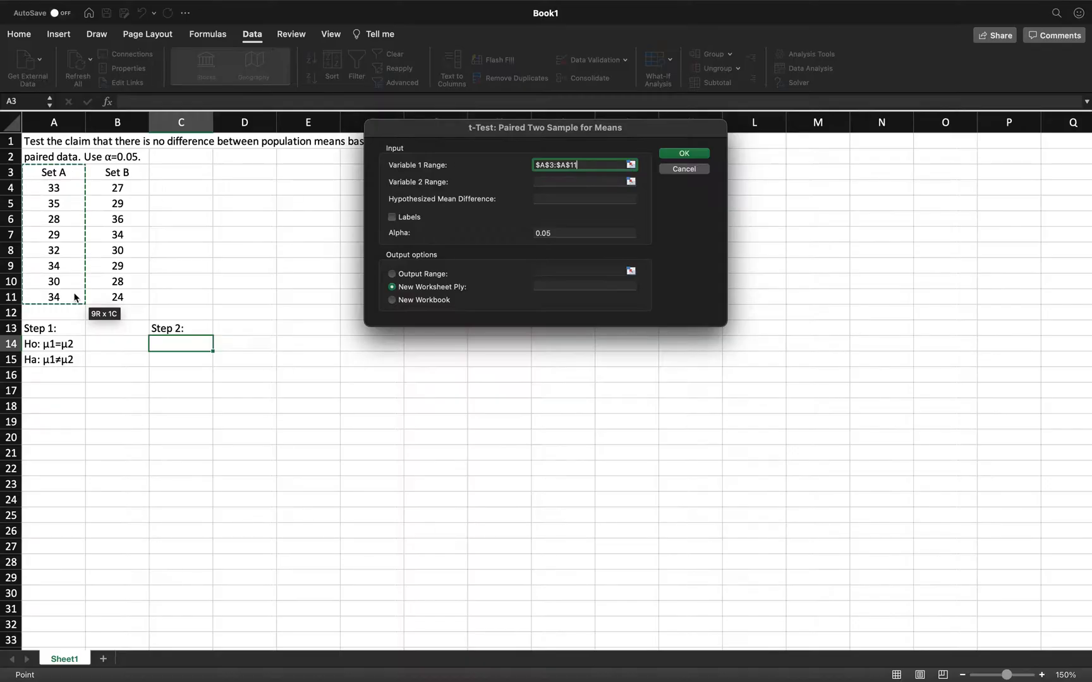
{"action": "left_click", "coordinate": [392, 217]}
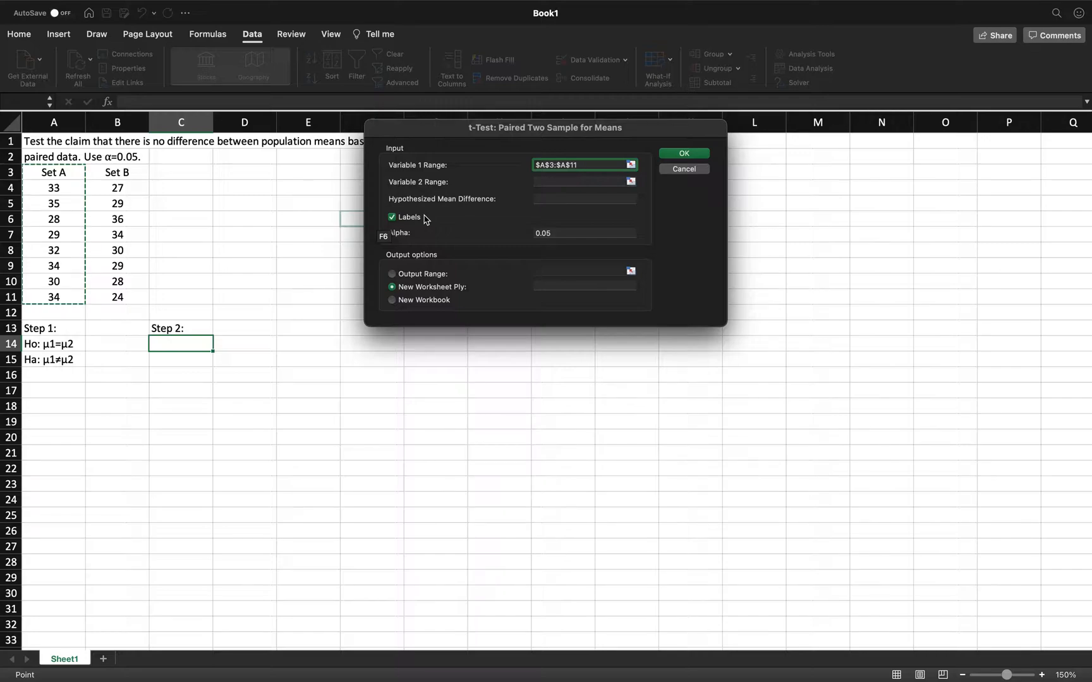
{"action": "left_click", "coordinate": [560, 183]}
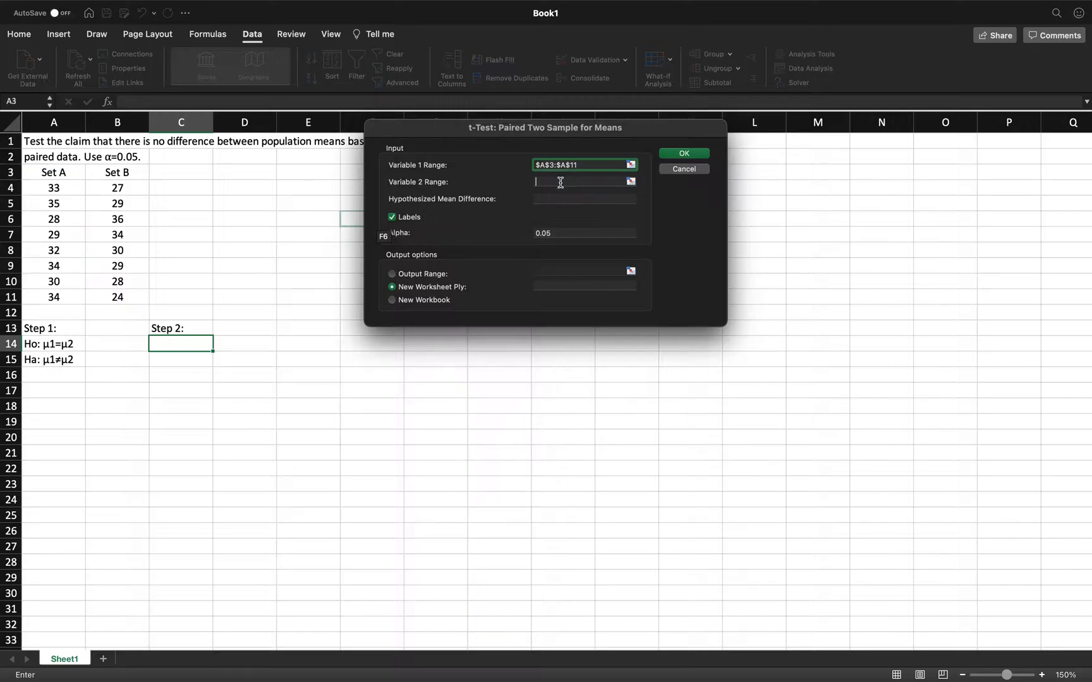
{"action": "left_click_drag", "start_coordinate": [139, 177], "coordinate": [144, 296]}
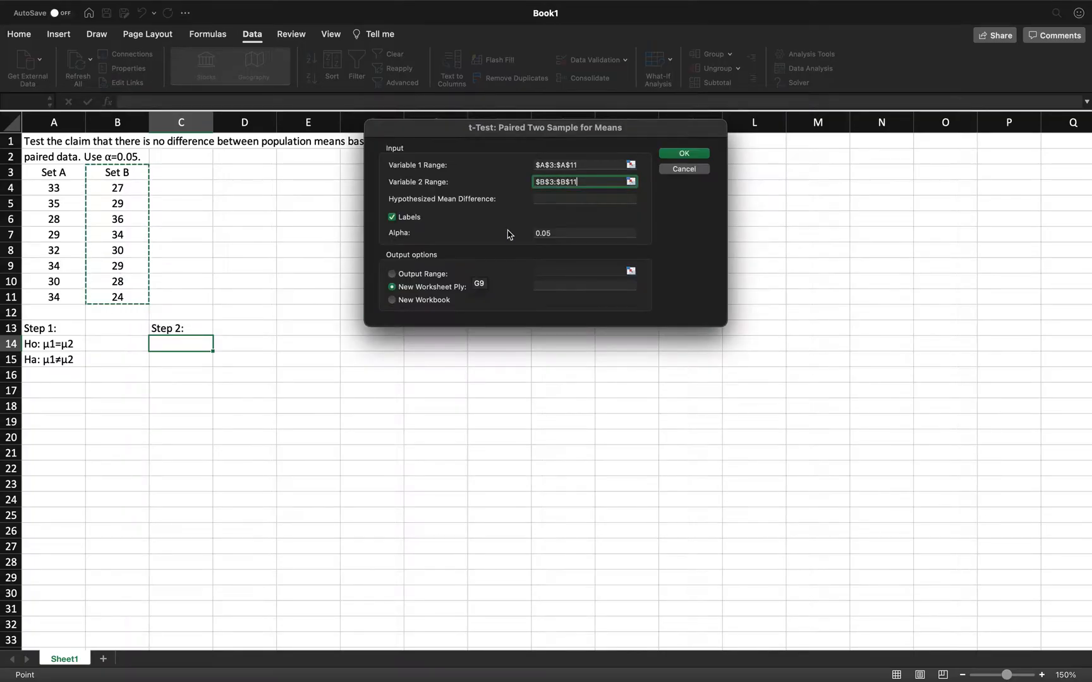
Set the hypothesized mean difference to 0 and run the paired t-test with its output range at cell C14
{"action": "left_click", "coordinate": [556, 199]}
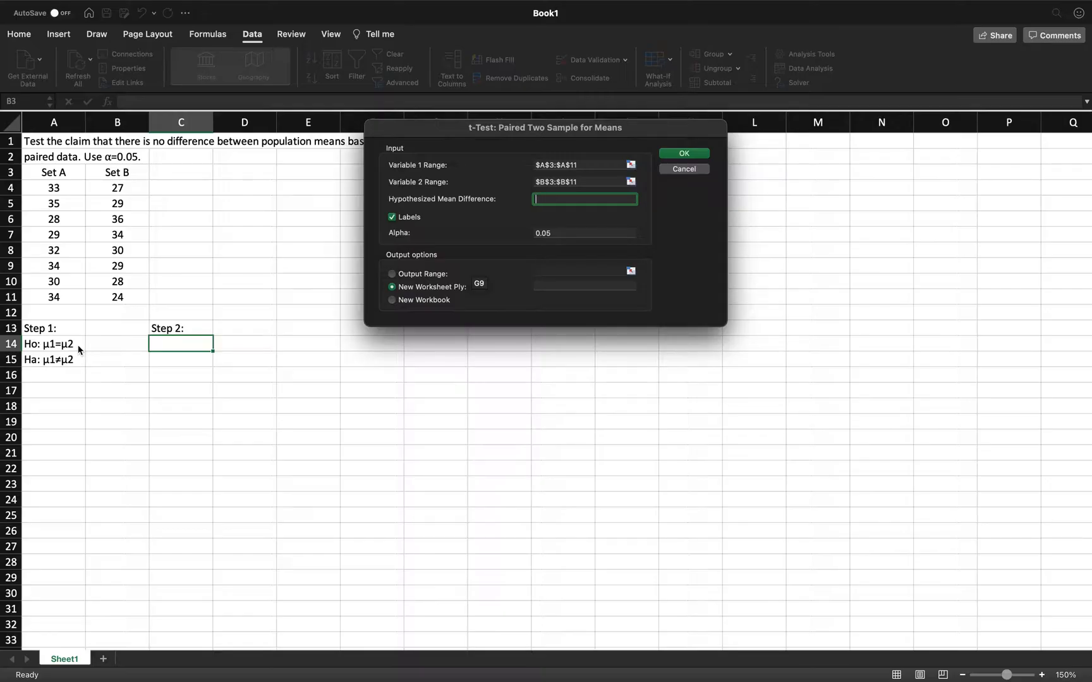
{"action": "type", "text": "0"}
{"action": "left_click", "coordinate": [562, 235]}
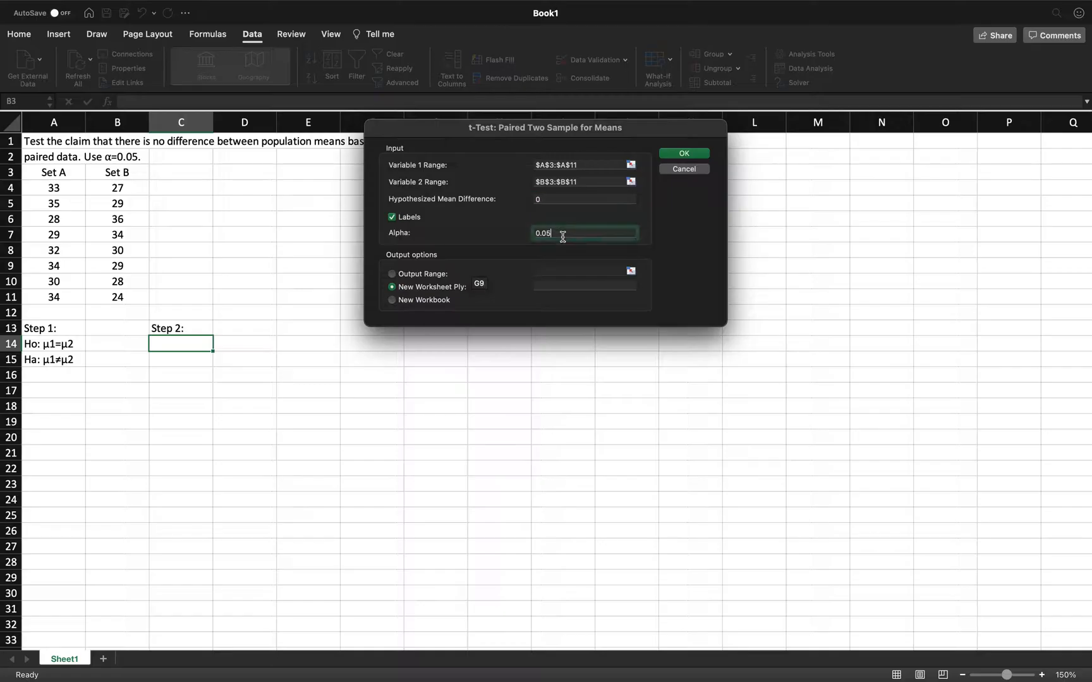
{"action": "left_click", "coordinate": [393, 275]}
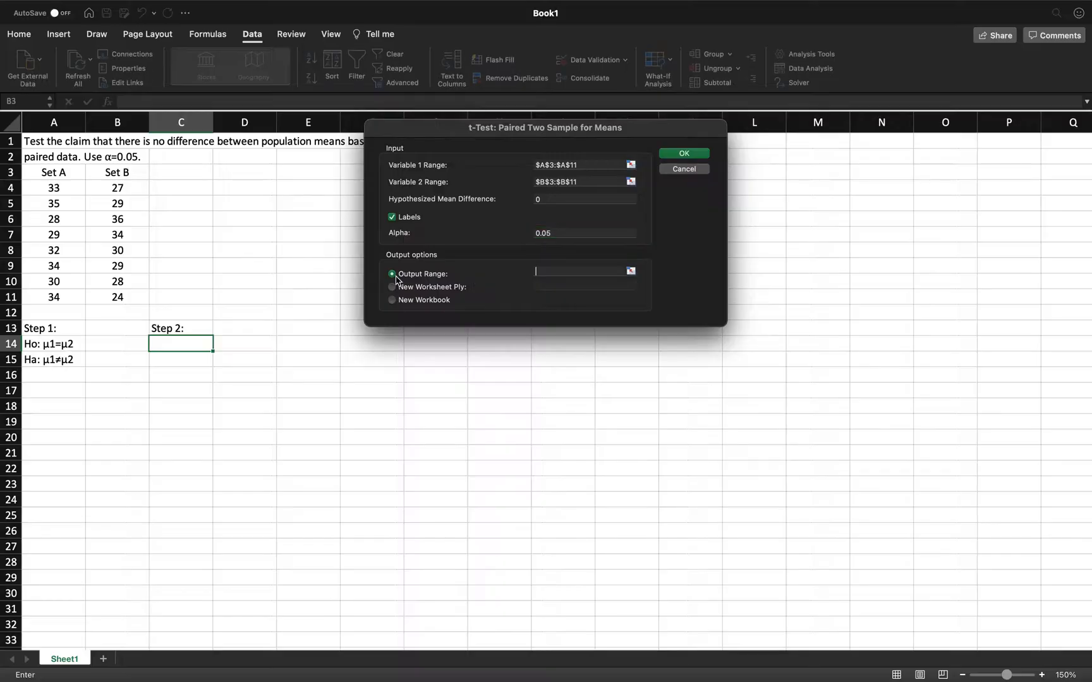
{"action": "left_click", "coordinate": [191, 343]}
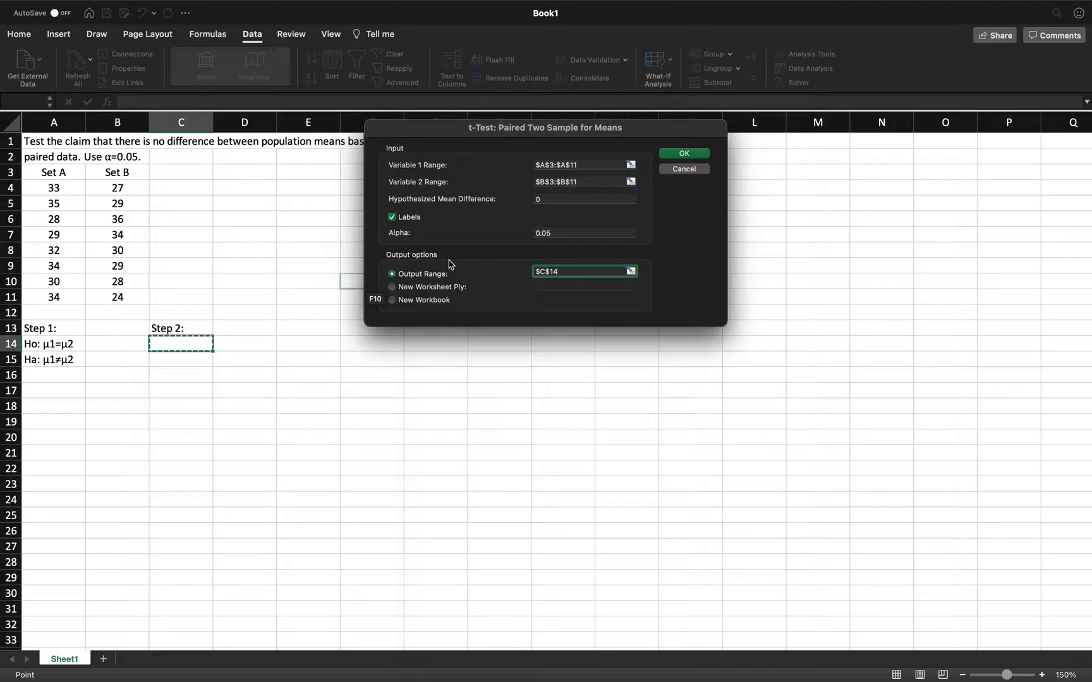
{"action": "left_click", "coordinate": [685, 154]}
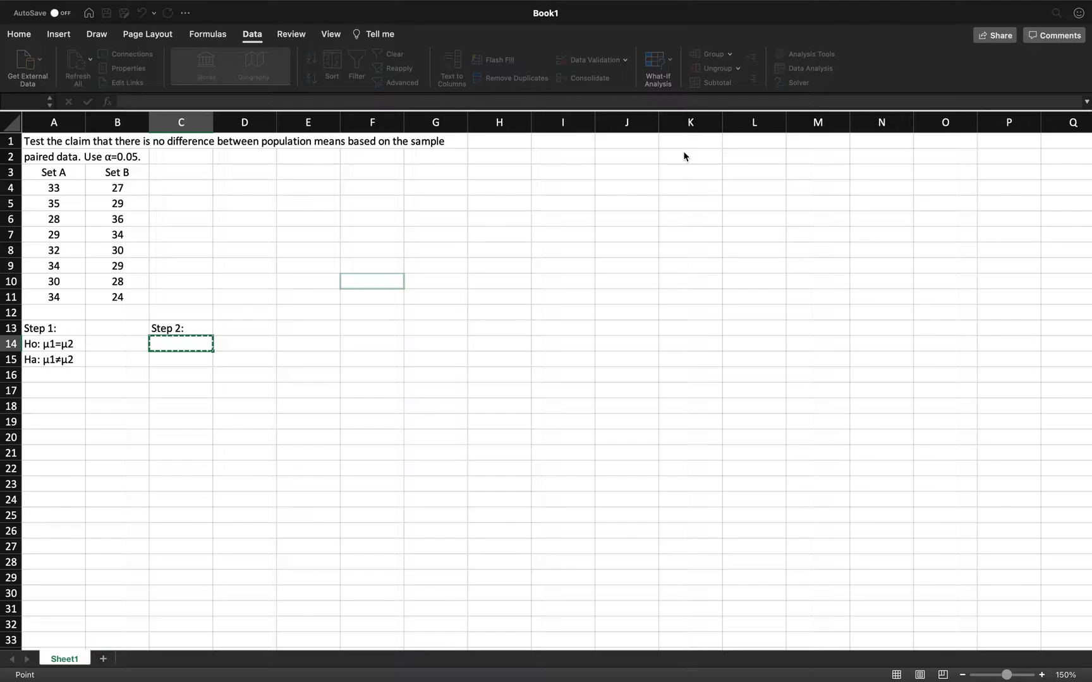
{"action": "key", "text": "Return"}
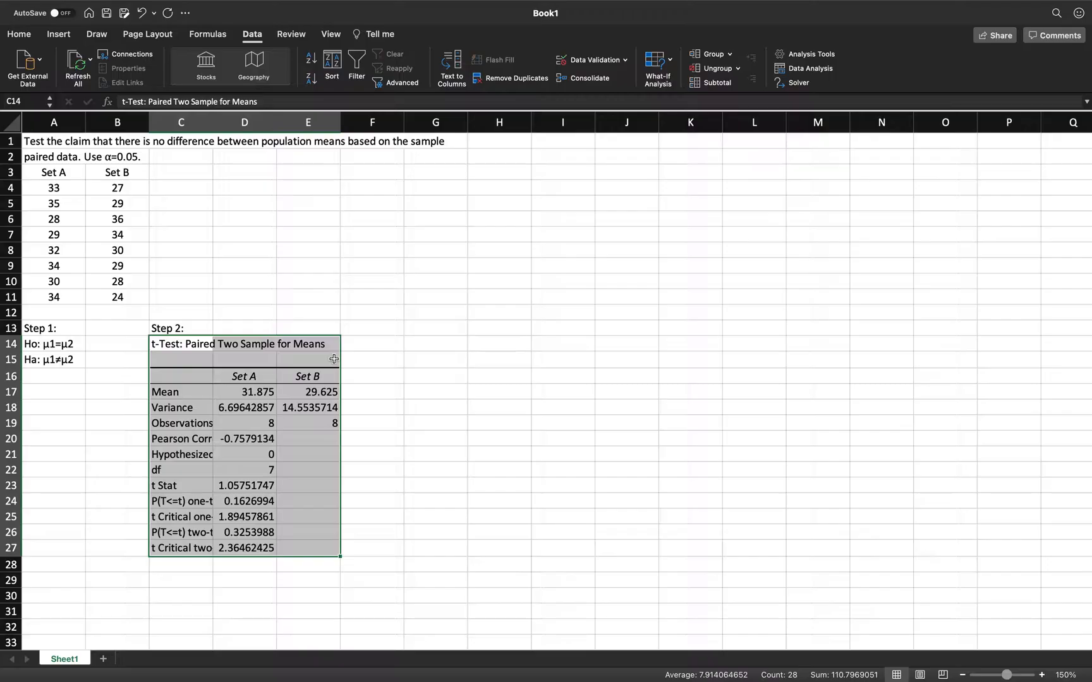
Widen column C so the row labels of the t-test output fit in full
{"action": "left_click", "coordinate": [205, 123]}
{"action": "left_click_drag", "start_coordinate": [213, 123], "coordinate": [307, 123]}
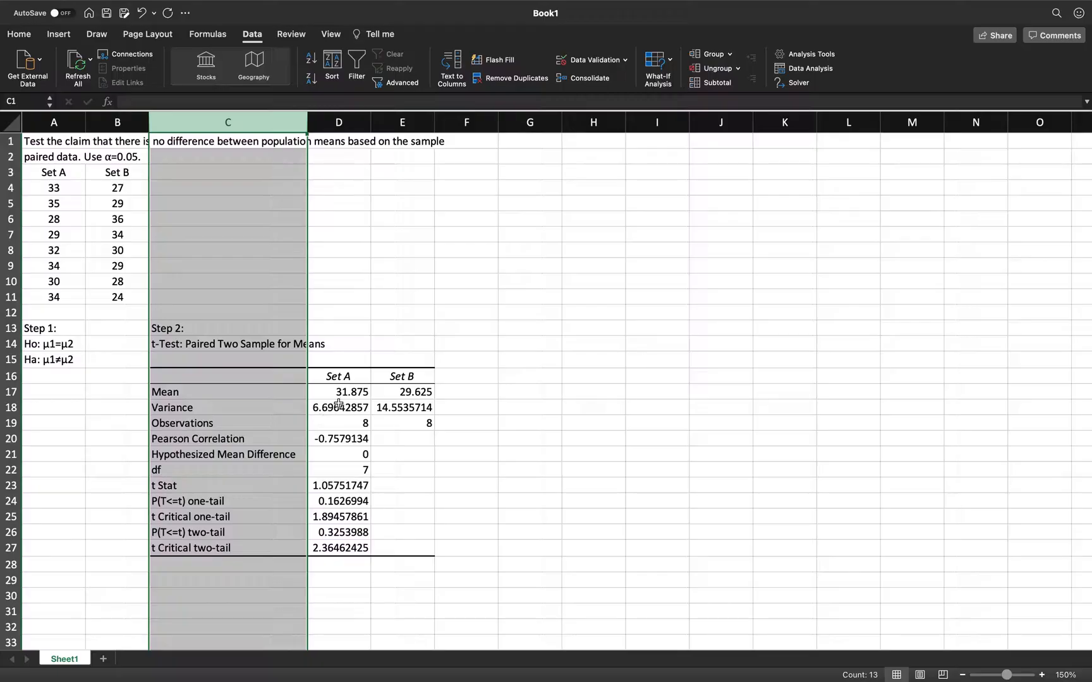
Examine the t-test output's means, observations, correlation, df, t Stat and tail values, and check them against the alternative hypothesis
{"action": "left_click_drag", "start_coordinate": [276, 390], "coordinate": [404, 426]}
{"action": "left_click", "coordinate": [376, 427]}
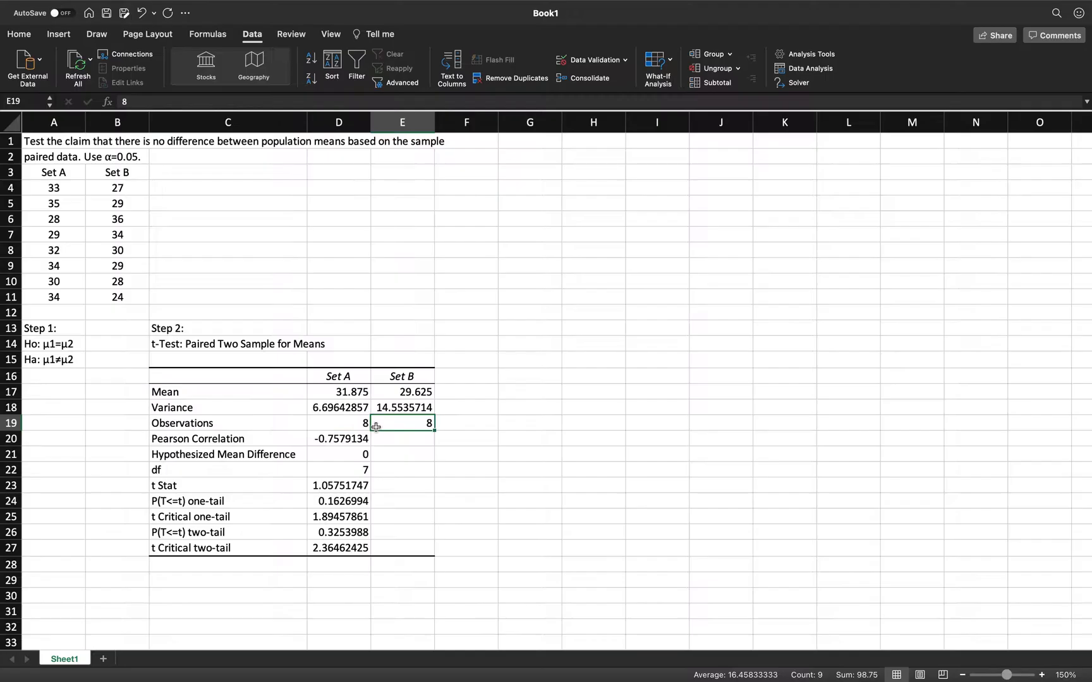
{"action": "left_click", "coordinate": [340, 470]}
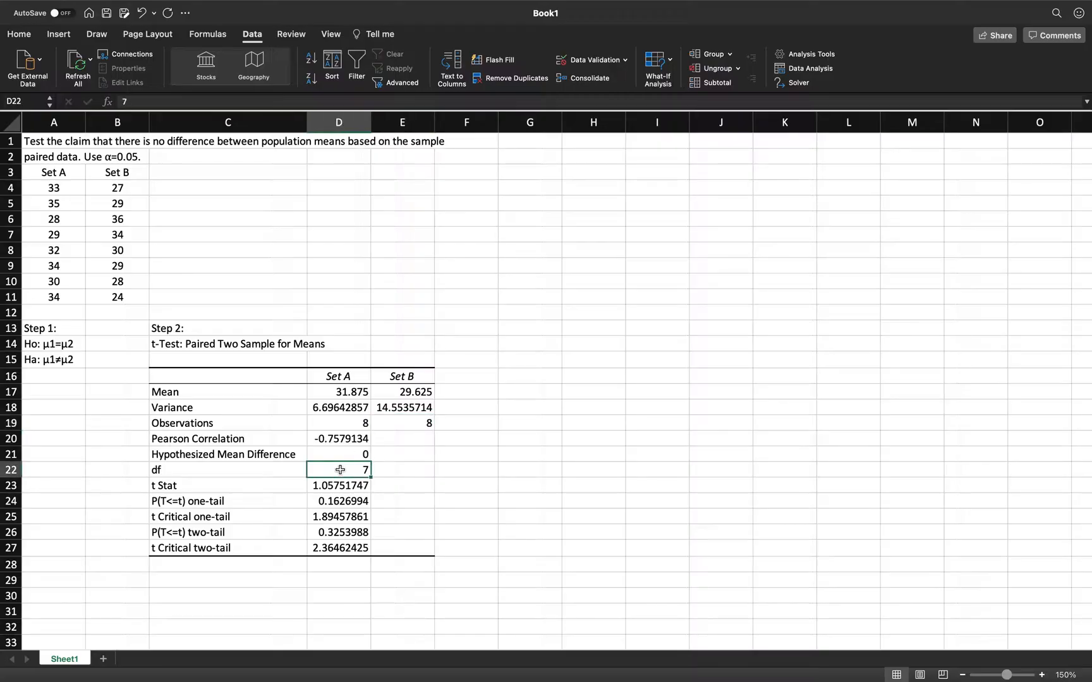
{"action": "left_click", "coordinate": [346, 441]}
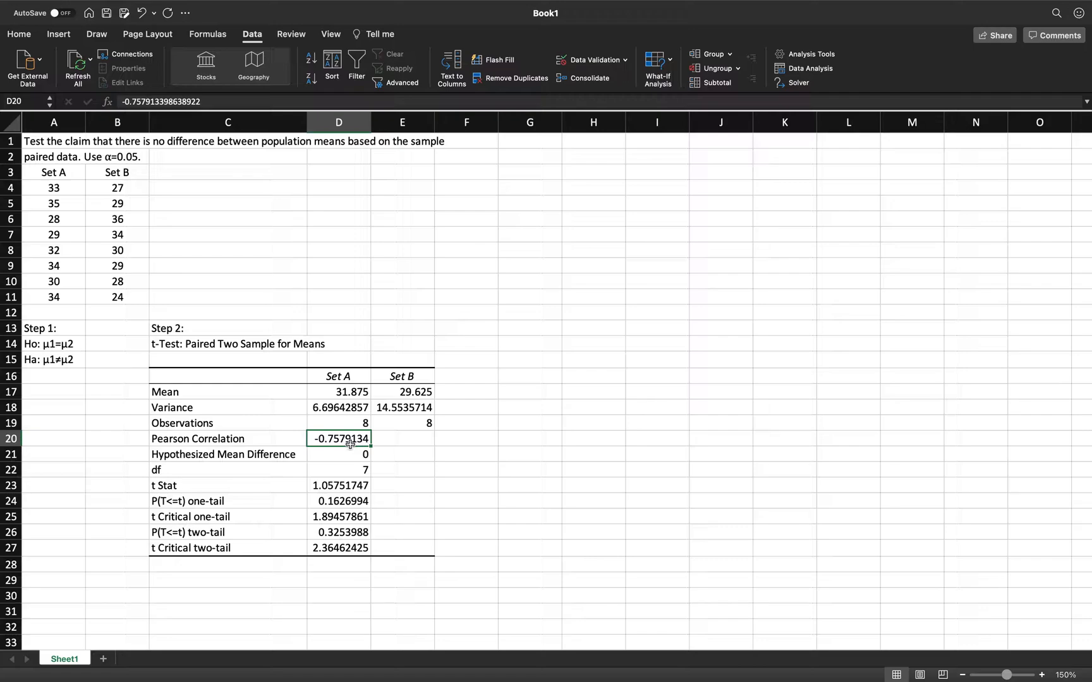
{"action": "left_click", "coordinate": [336, 457]}
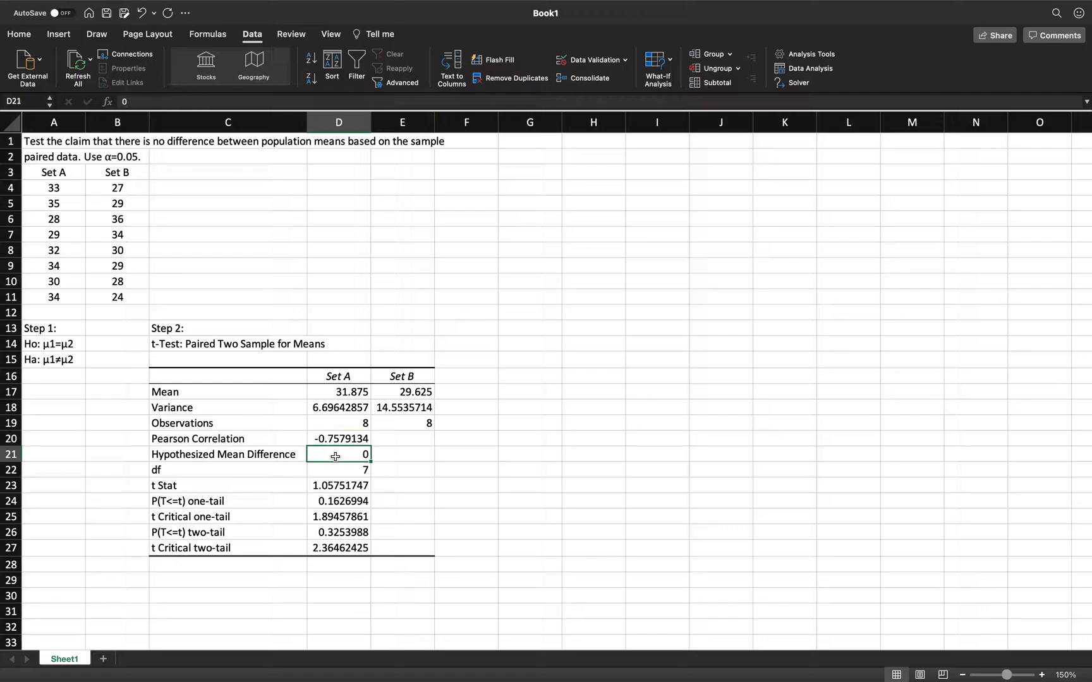
{"action": "left_click_drag", "start_coordinate": [240, 491], "coordinate": [329, 491]}
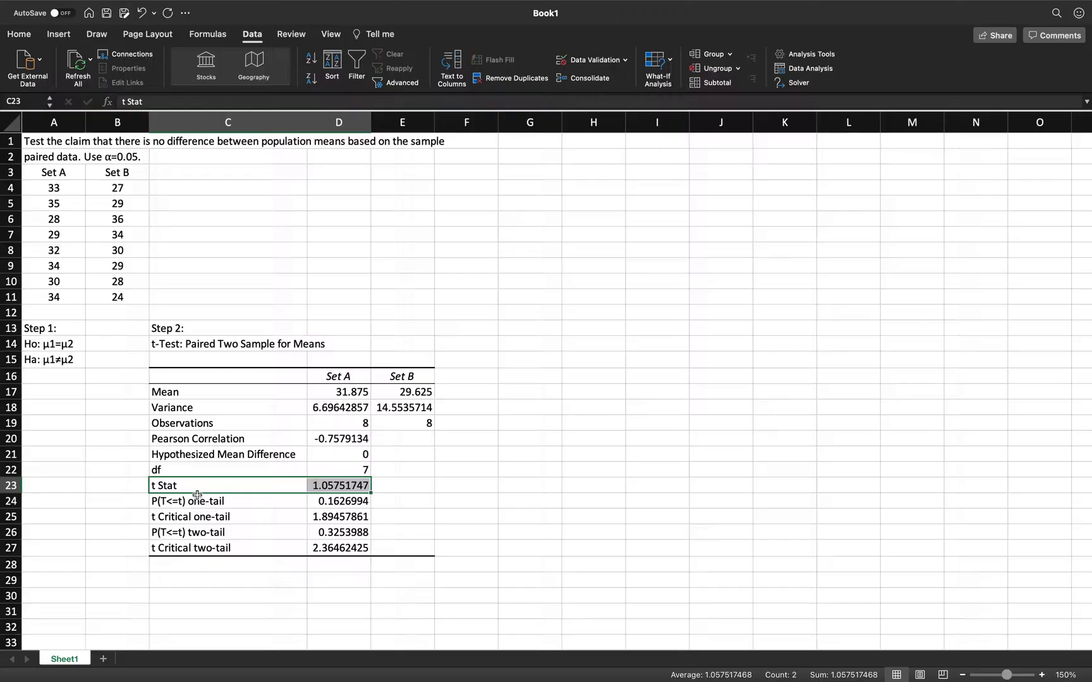
{"action": "left_click_drag", "start_coordinate": [209, 499], "coordinate": [341, 549]}
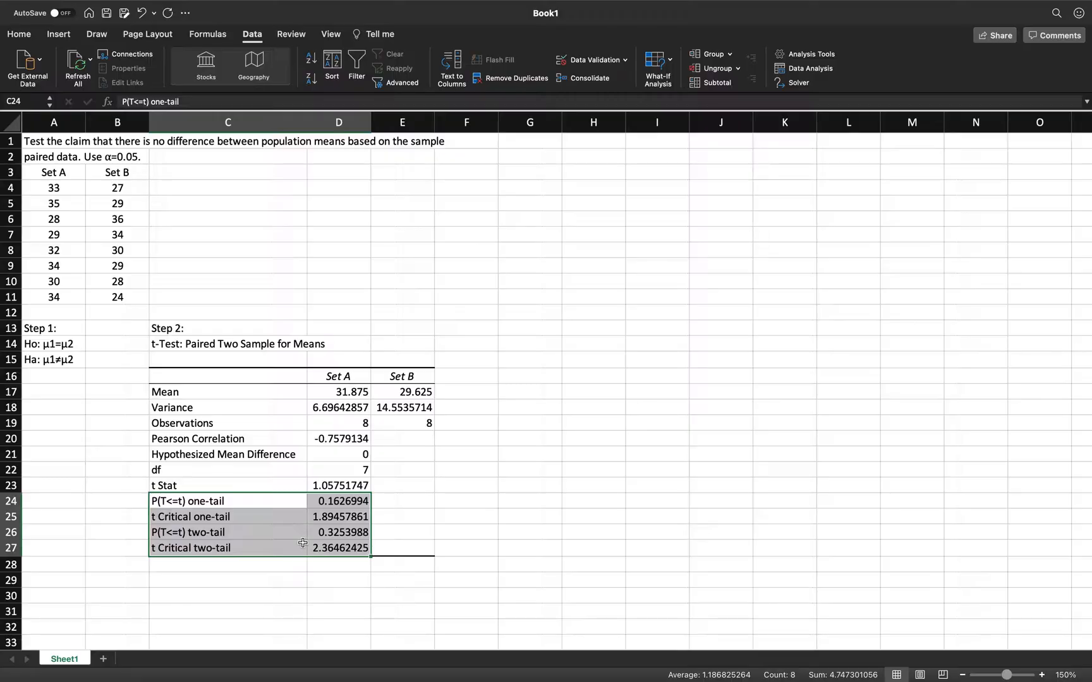
{"action": "left_click", "coordinate": [280, 503]}
{"action": "left_click_drag", "start_coordinate": [280, 503], "coordinate": [347, 519]}
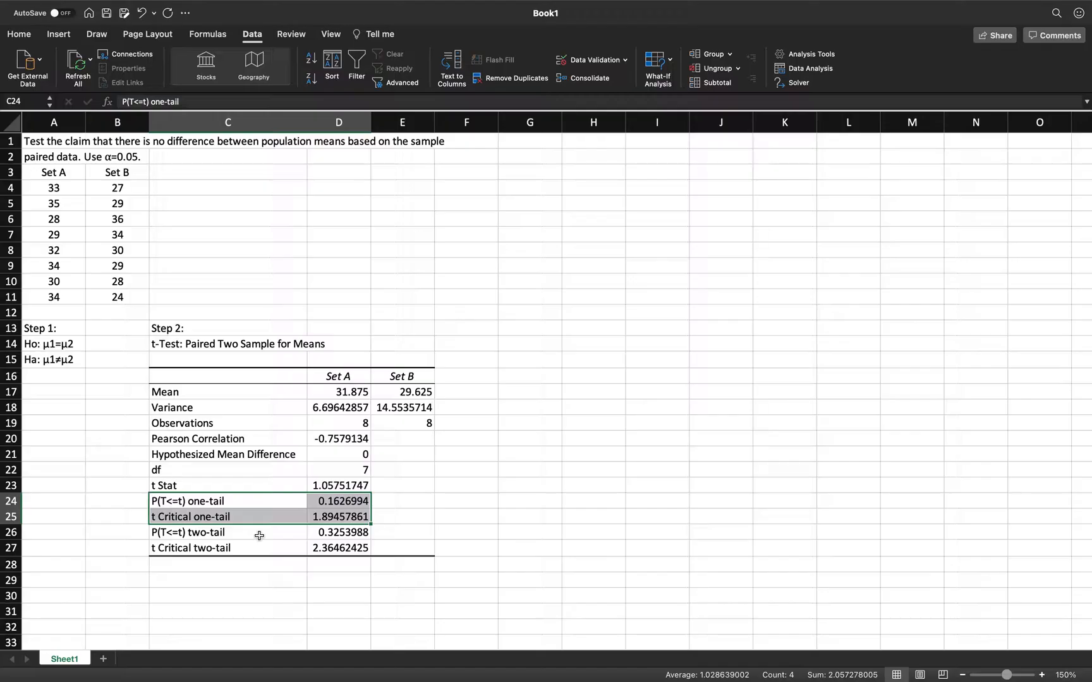
{"action": "left_click_drag", "start_coordinate": [259, 535], "coordinate": [357, 548]}
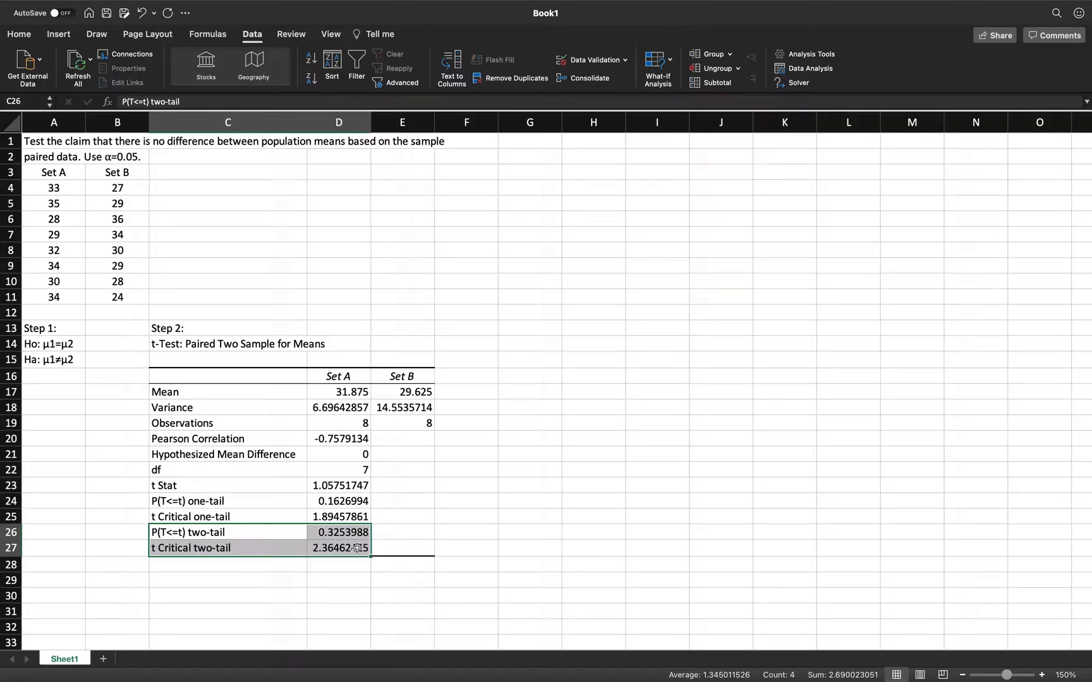
{"action": "left_click", "coordinate": [75, 362]}
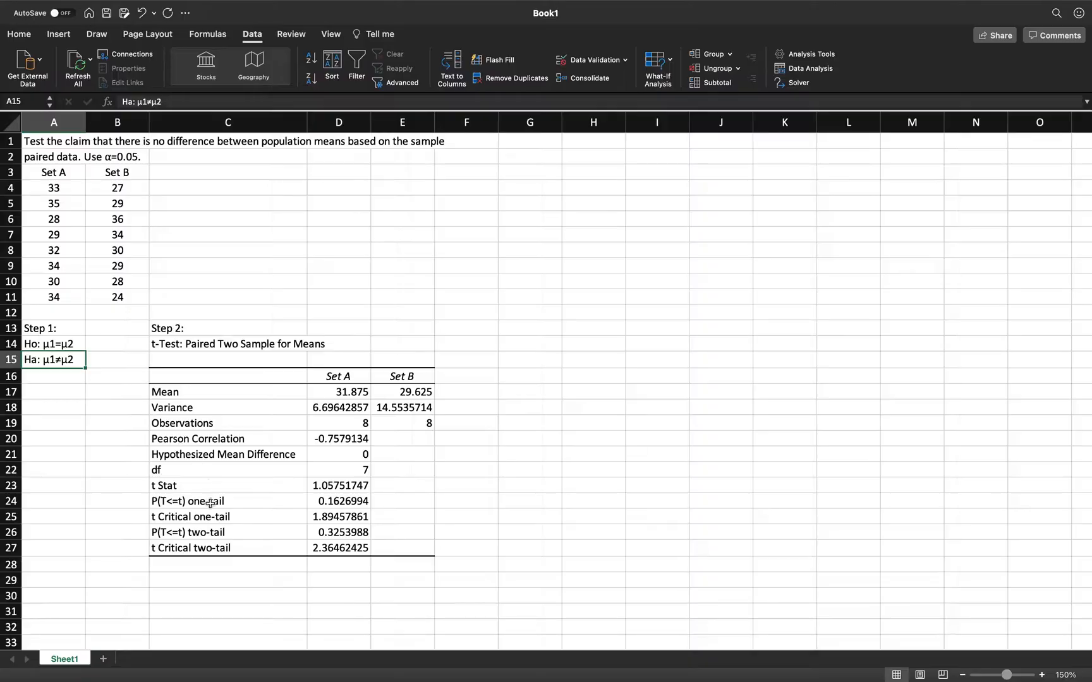
Fill the two-tail p-value row C26:D26 and the hypotheses in A14:A15 with yellow
{"action": "left_click", "coordinate": [213, 530]}
{"action": "left_click_drag", "start_coordinate": [213, 531], "coordinate": [335, 532]}
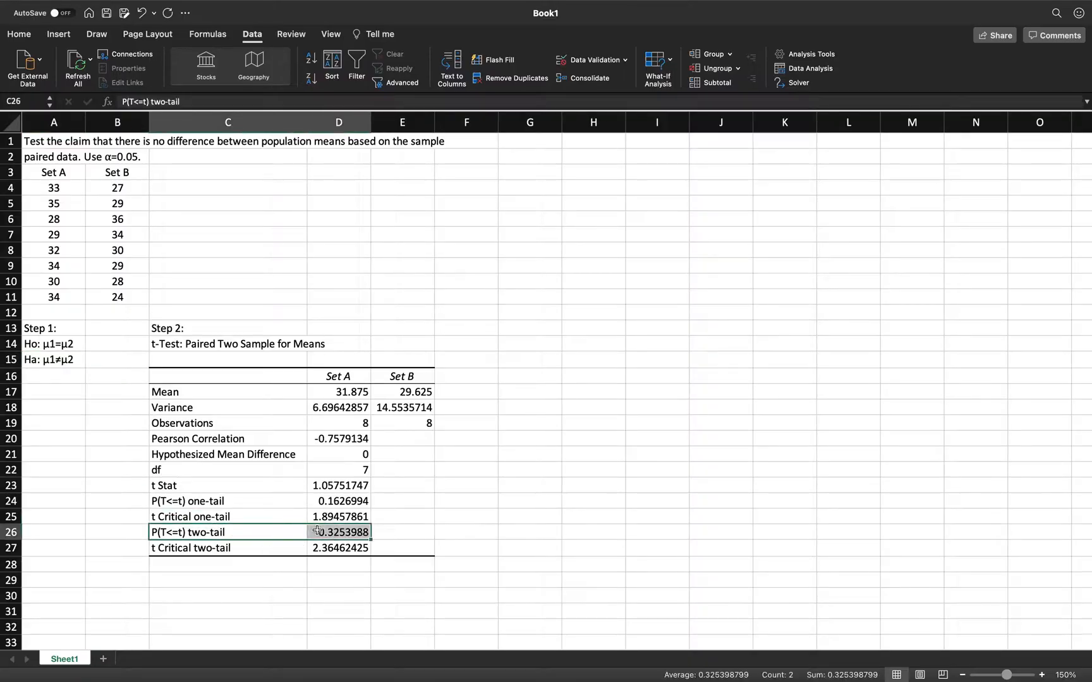
{"action": "left_click", "coordinate": [20, 34]}
{"action": "left_click", "coordinate": [206, 78]}
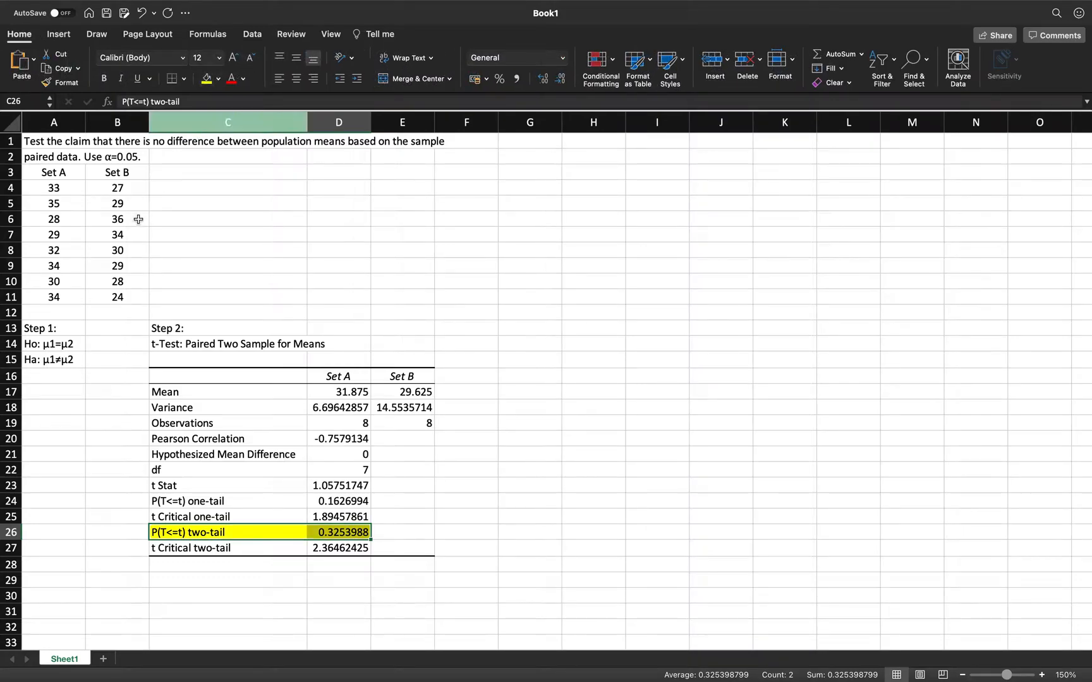
{"action": "left_click_drag", "start_coordinate": [57, 344], "coordinate": [60, 358]}
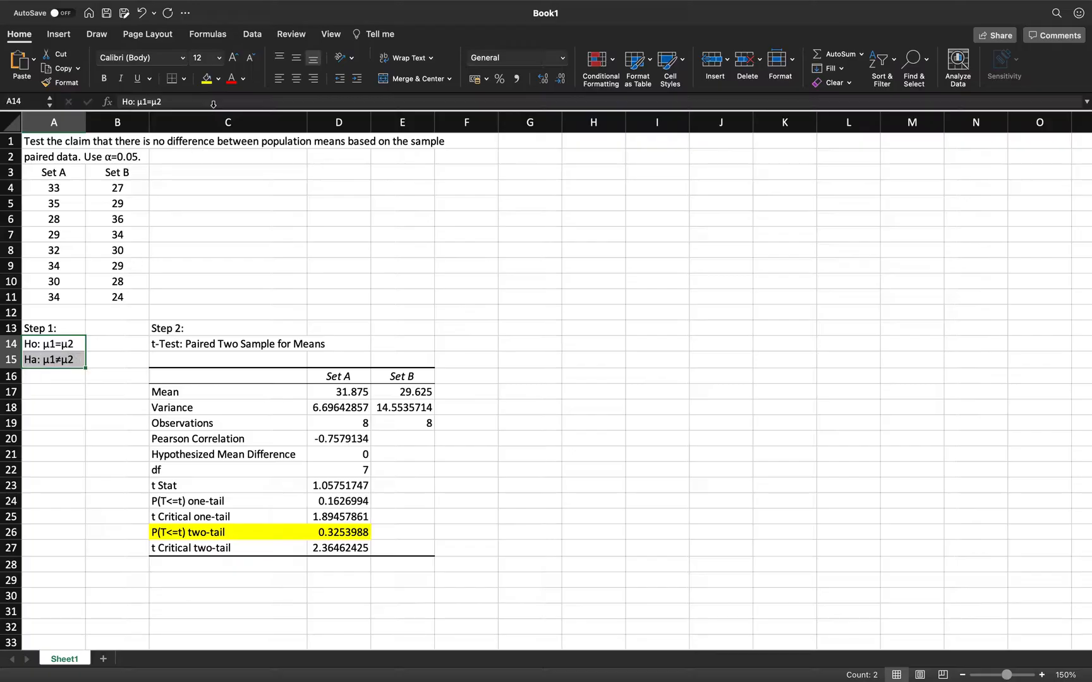
{"action": "left_click", "coordinate": [206, 79]}
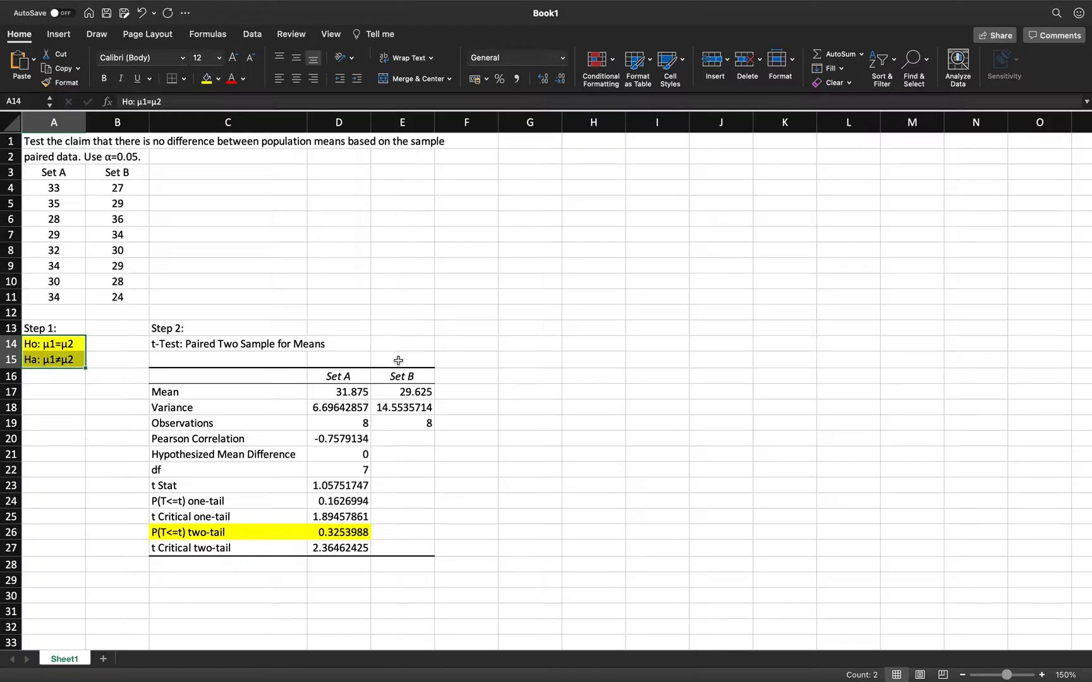
Enter the heading "Step 3:" in cell G13
{"action": "left_click", "coordinate": [356, 535]}
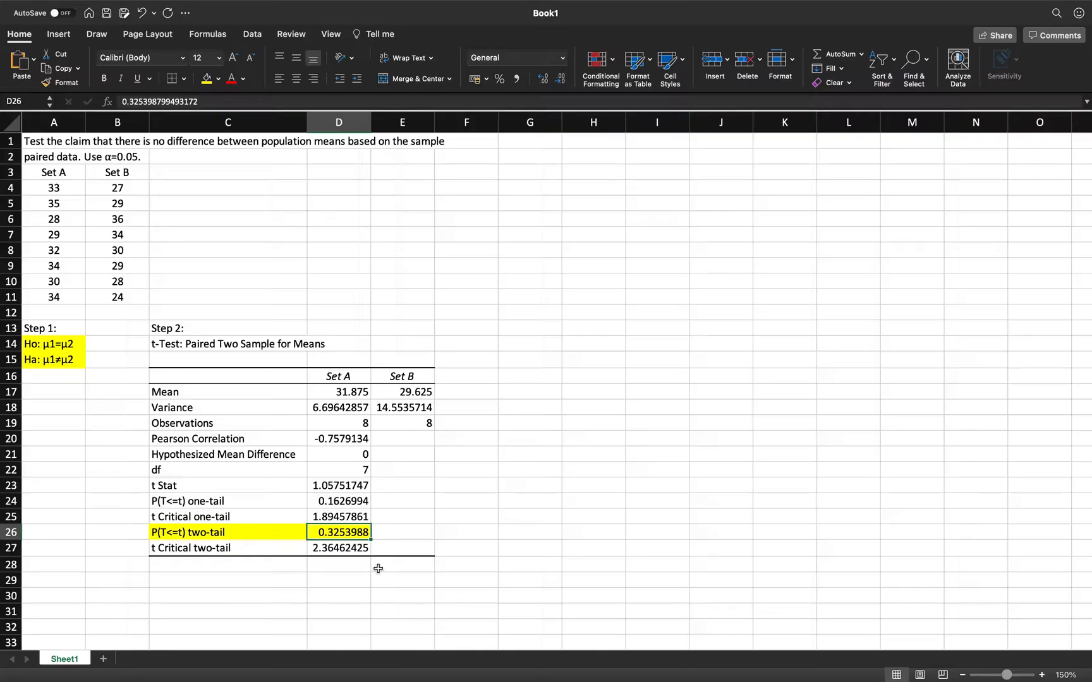
{"action": "left_click", "coordinate": [517, 329]}
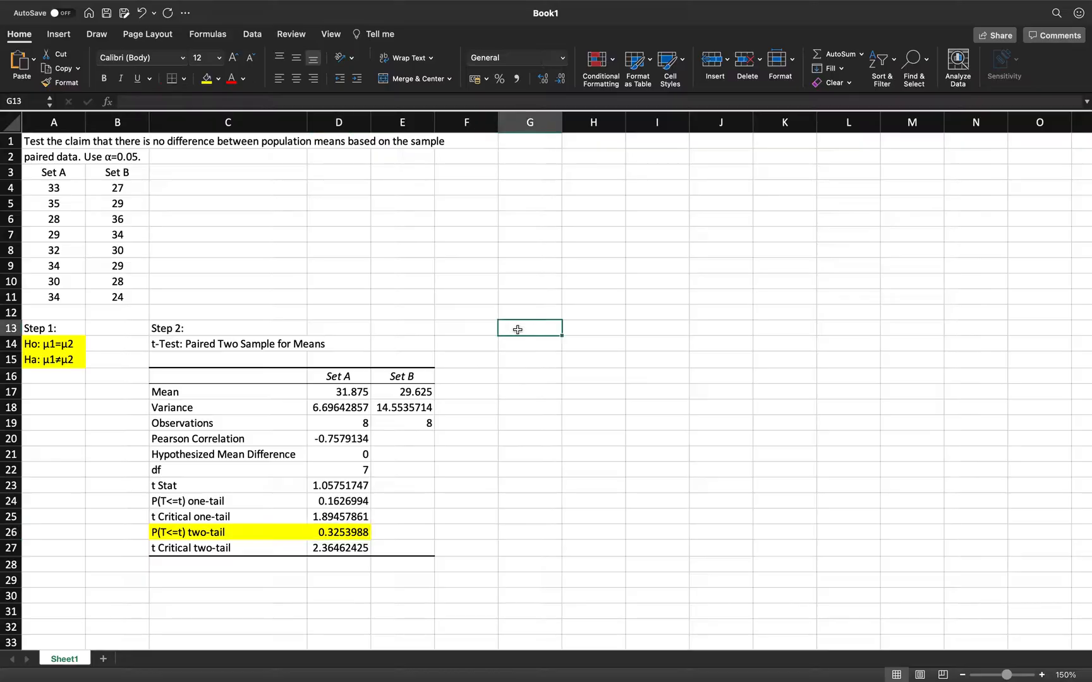
{"action": "type", "text": "Step 3:"}
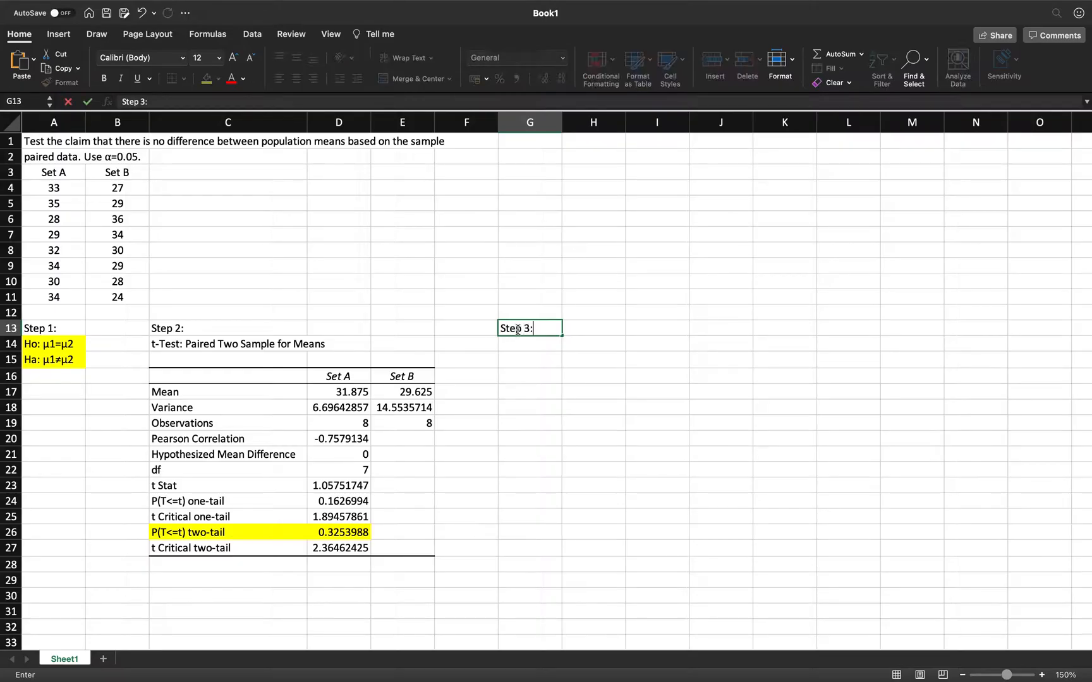
{"action": "key", "text": "Return"}
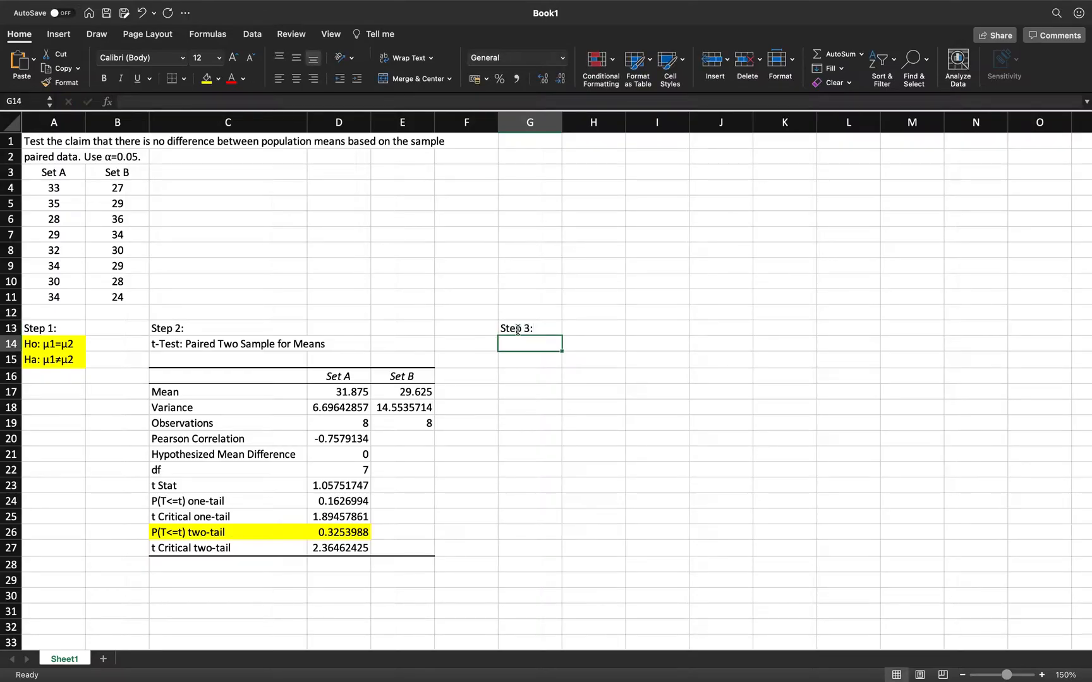
Enter "Since p-value > α, that is," in cell G14, reusing the α symbol from the problem text in A2
{"action": "type", "text": "Since p-value >"}
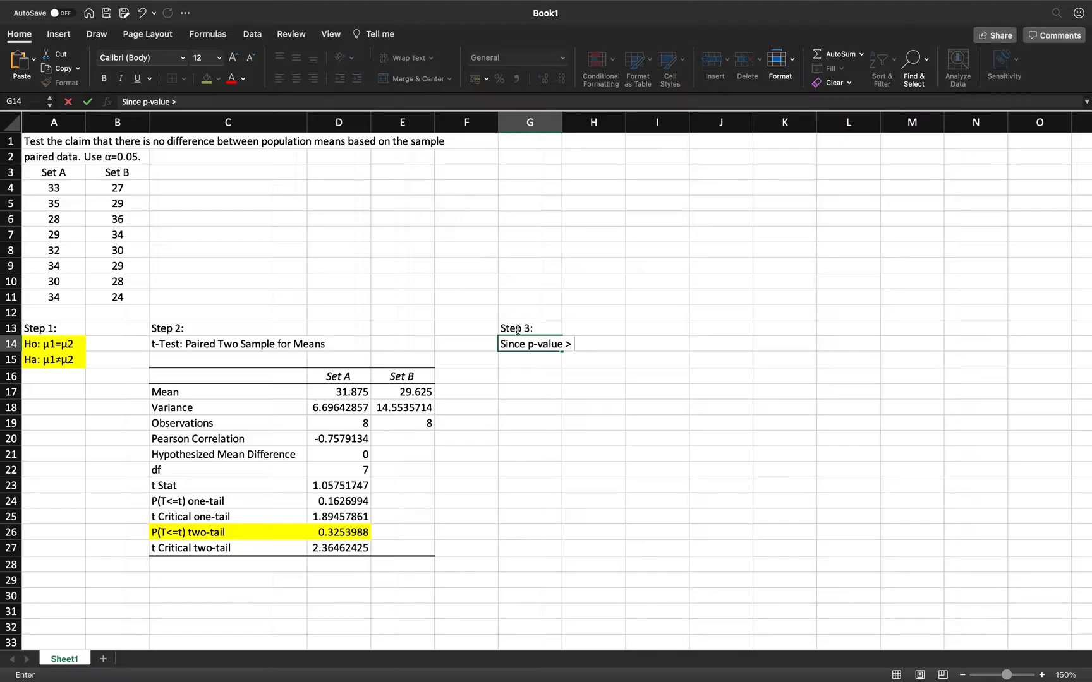
{"action": "left_click", "coordinate": [113, 158]}
{"action": "left_click", "coordinate": [73, 158]}
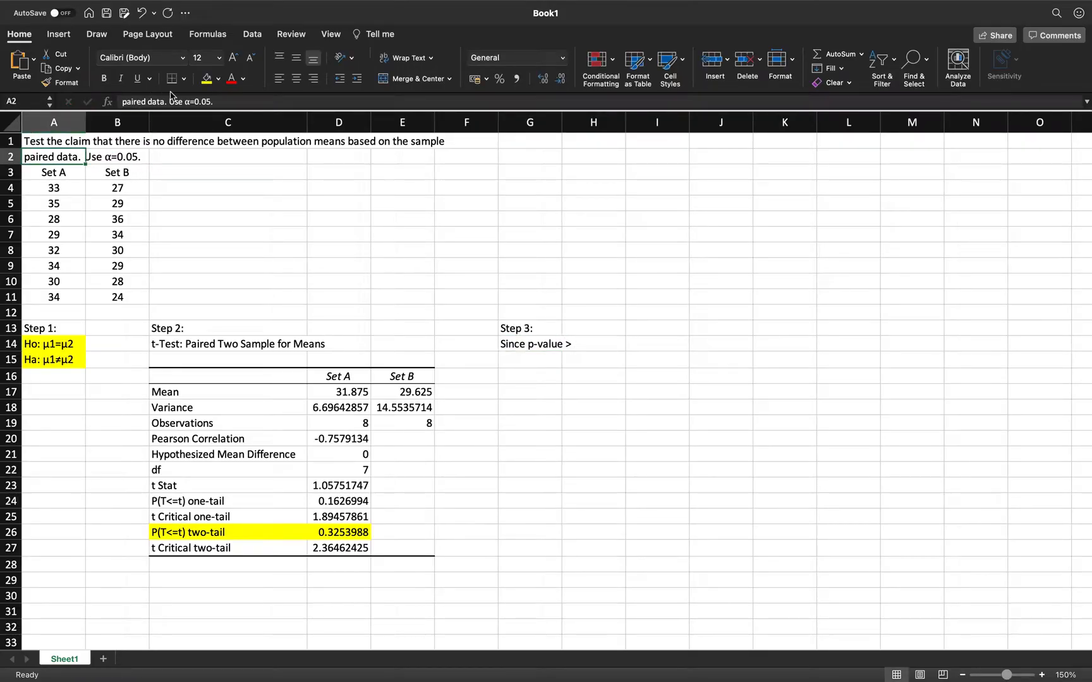
{"action": "left_click", "coordinate": [185, 102]}
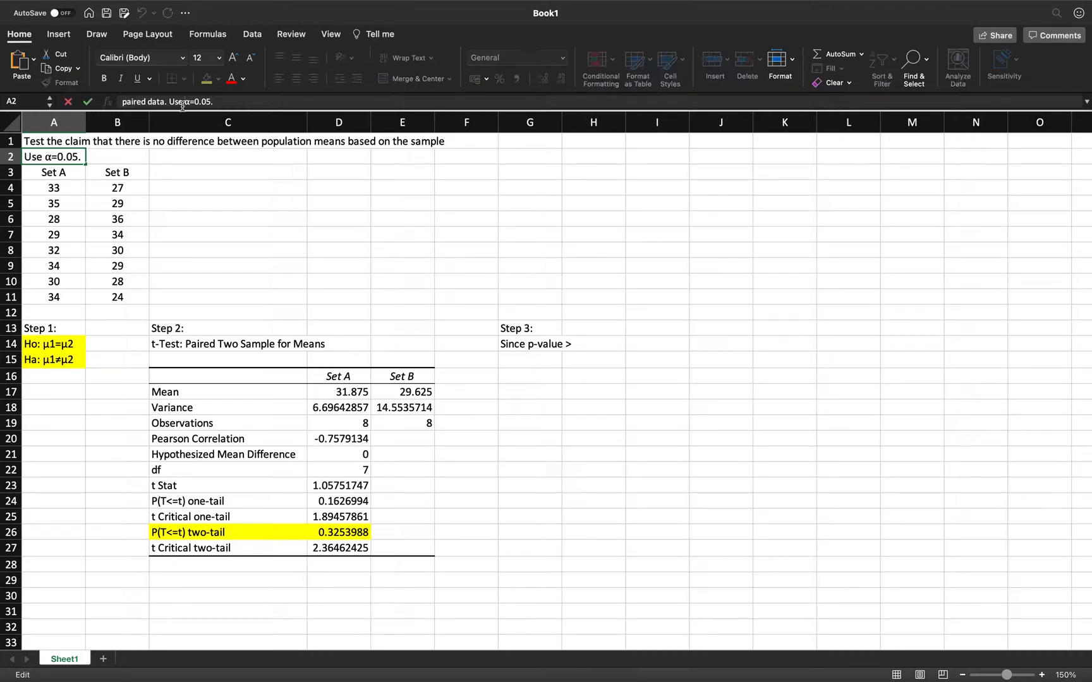
{"action": "left_click", "coordinate": [523, 345]}
{"action": "left_click", "coordinate": [312, 101]}
{"action": "type", "text": "α"}
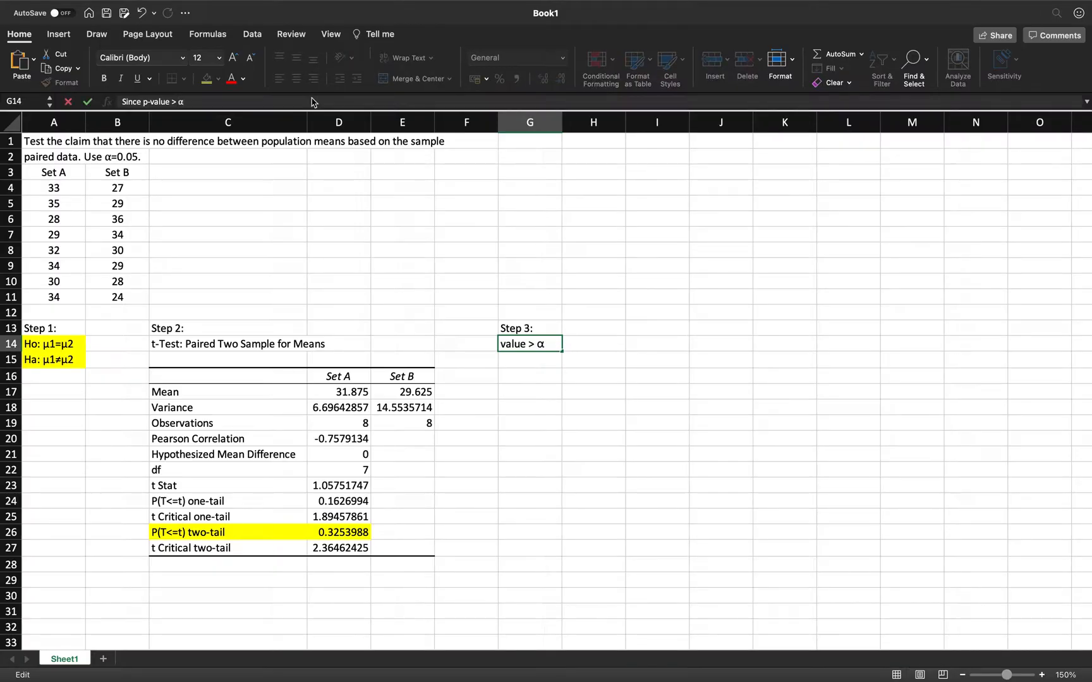
{"action": "type", "text": ", that is,"}
{"action": "key", "text": "Return"}
Enter "0.3254 > 0.05, hence" in cell G15 and "we will NOT reject Ho." in cell G16
{"action": "type", "text": "0."}
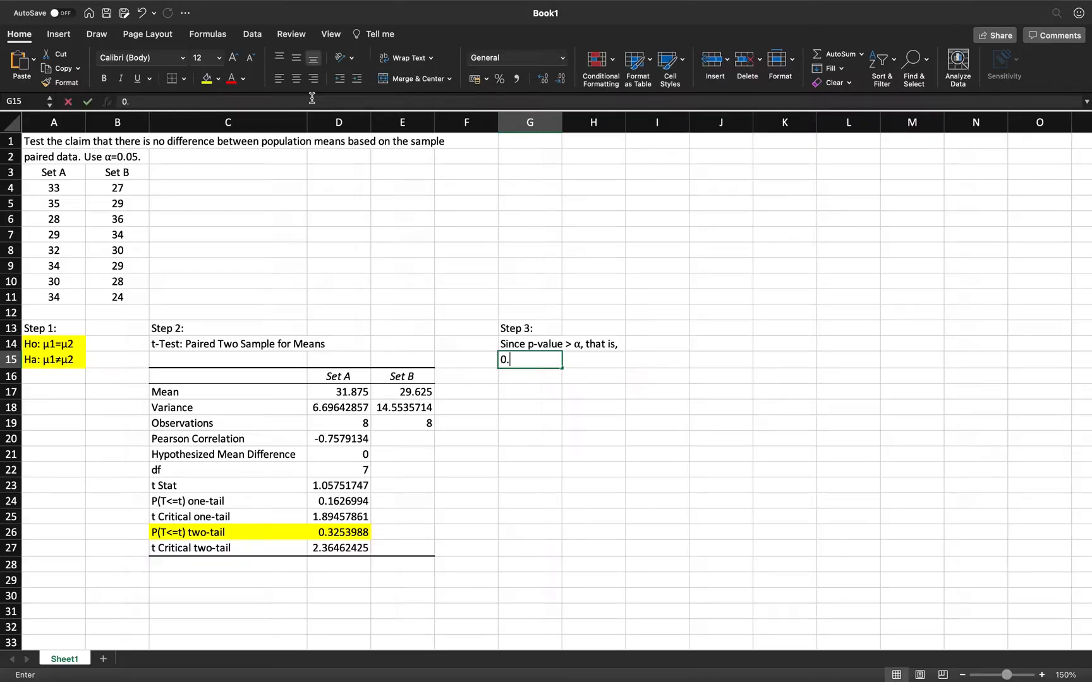
{"action": "type", "text": "325"}
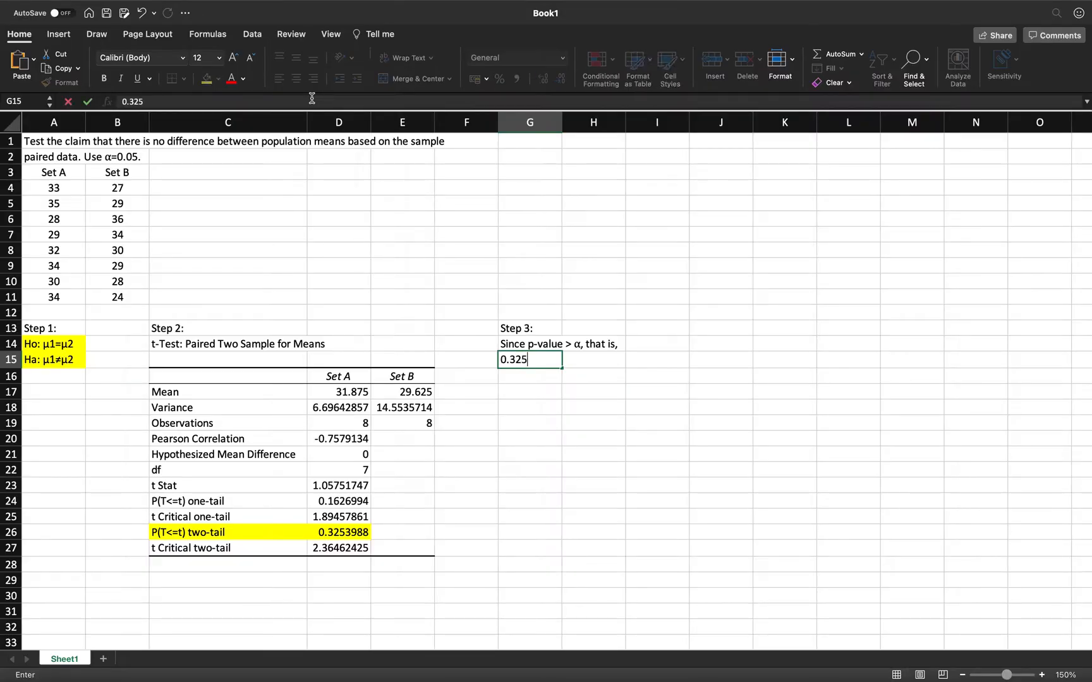
{"action": "type", "text": "4 > 0.05, hence"}
{"action": "key", "text": "Return"}
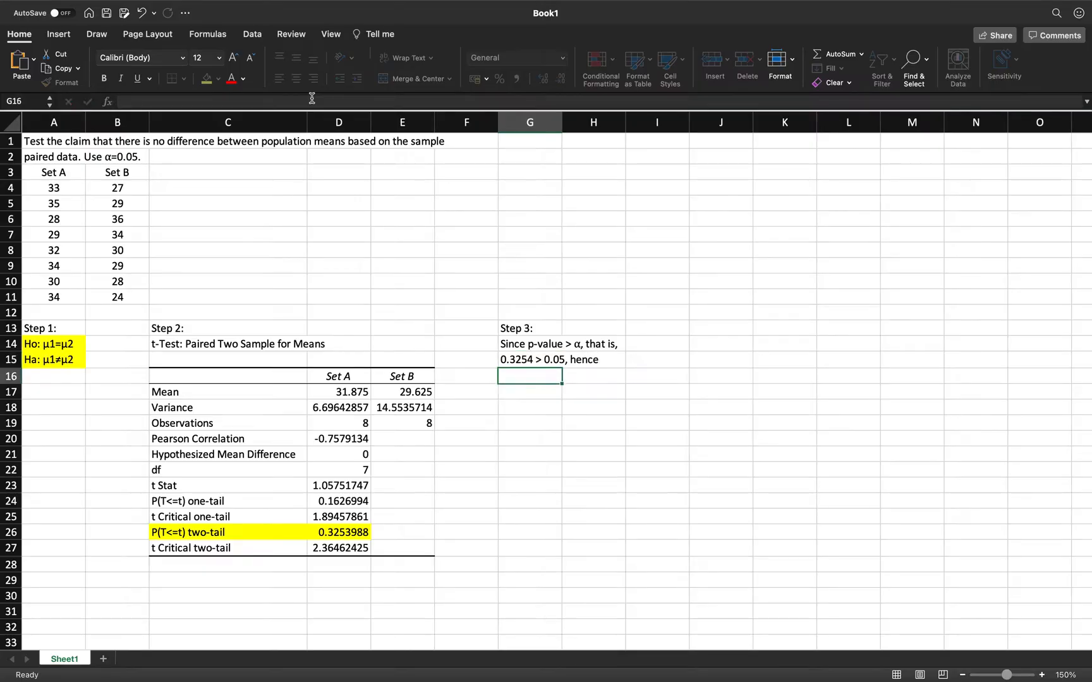
{"action": "type", "text": "we "}
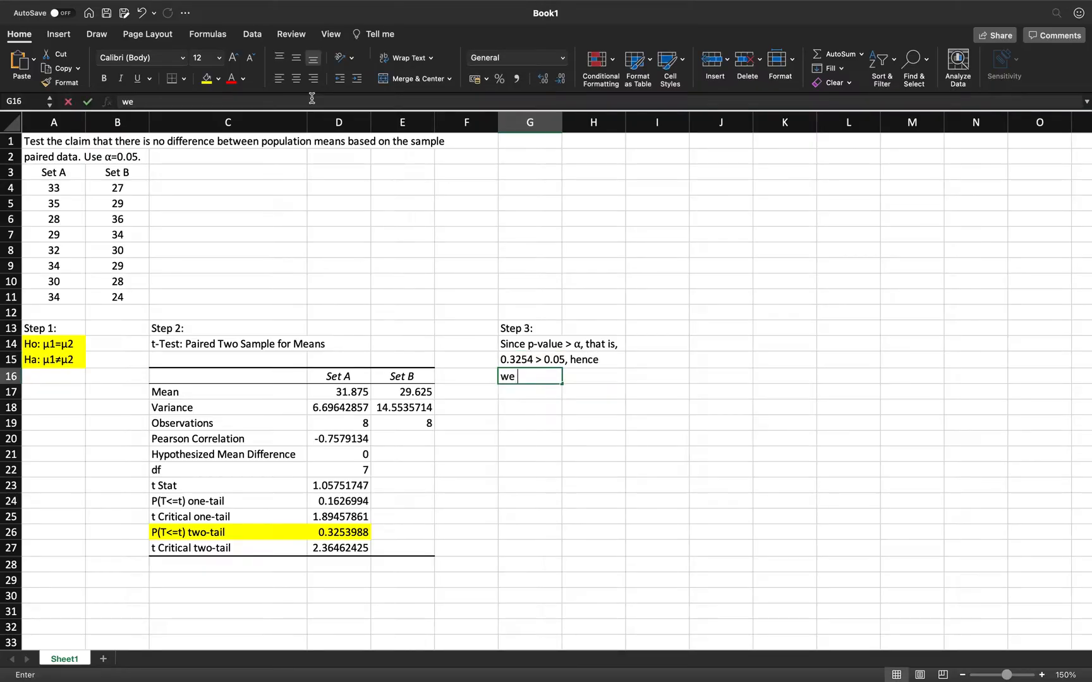
{"action": "type", "text": "will "}
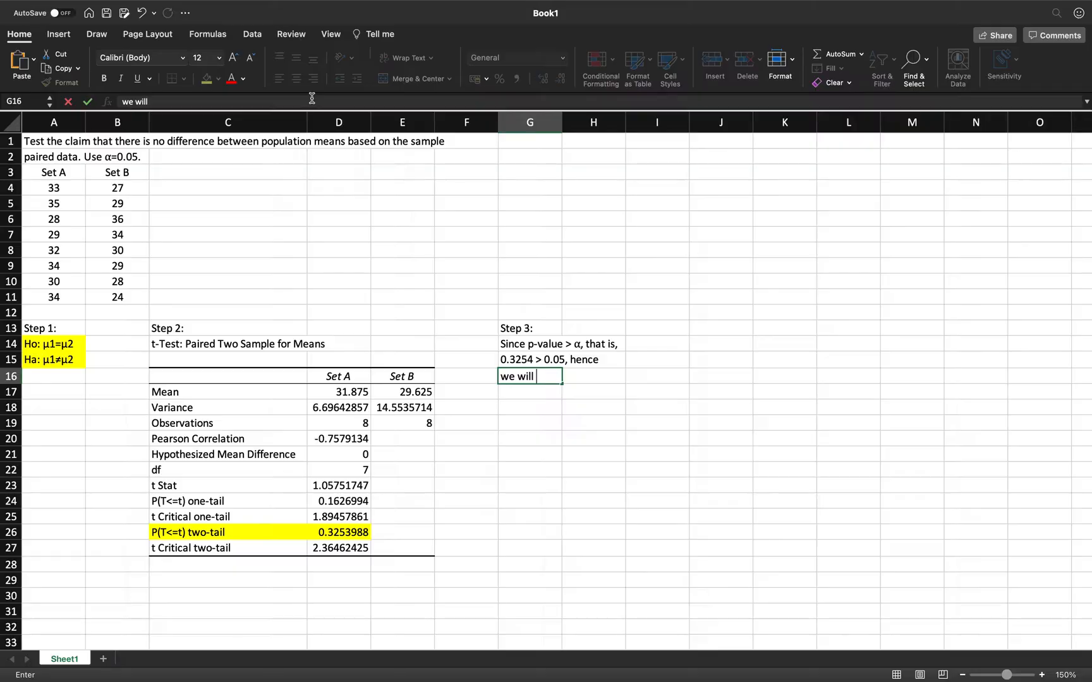
{"action": "type", "text": "NOT reject "}
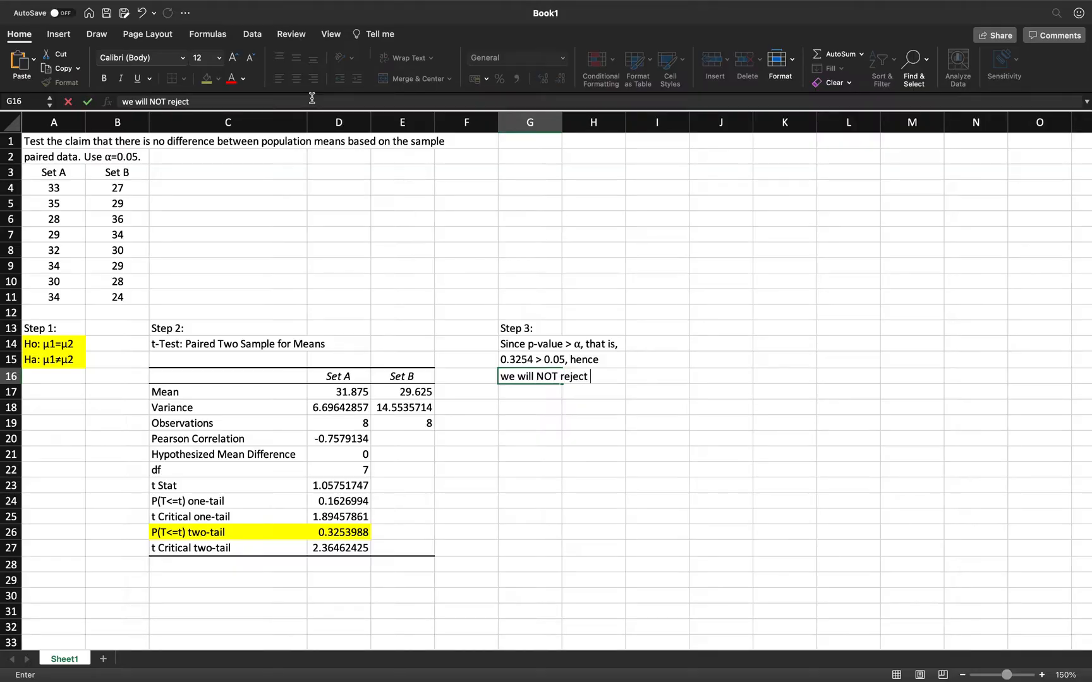
{"action": "type", "text": "Ho."}
{"action": "key", "text": "Return"}
Enter the heading "Step 4:" in cell G18, leaving one blank row below the Step 3 text
{"action": "key", "text": "Return"}
{"action": "type", "text": "Step"}
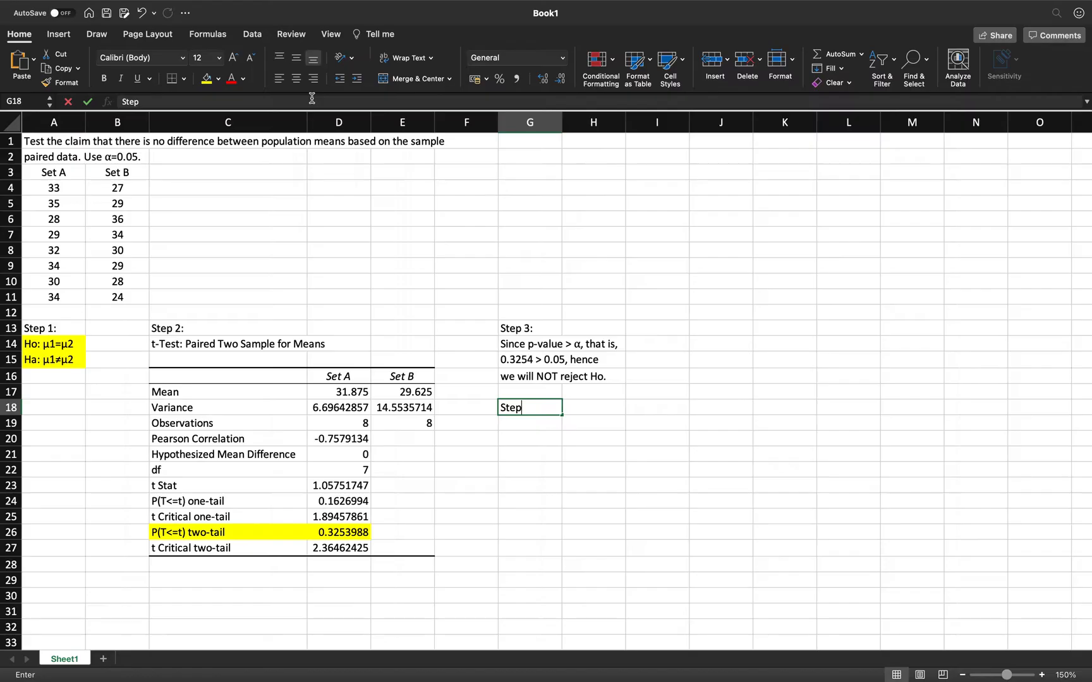
{"action": "type", "text": " 4:"}
{"action": "key", "text": "Return"}
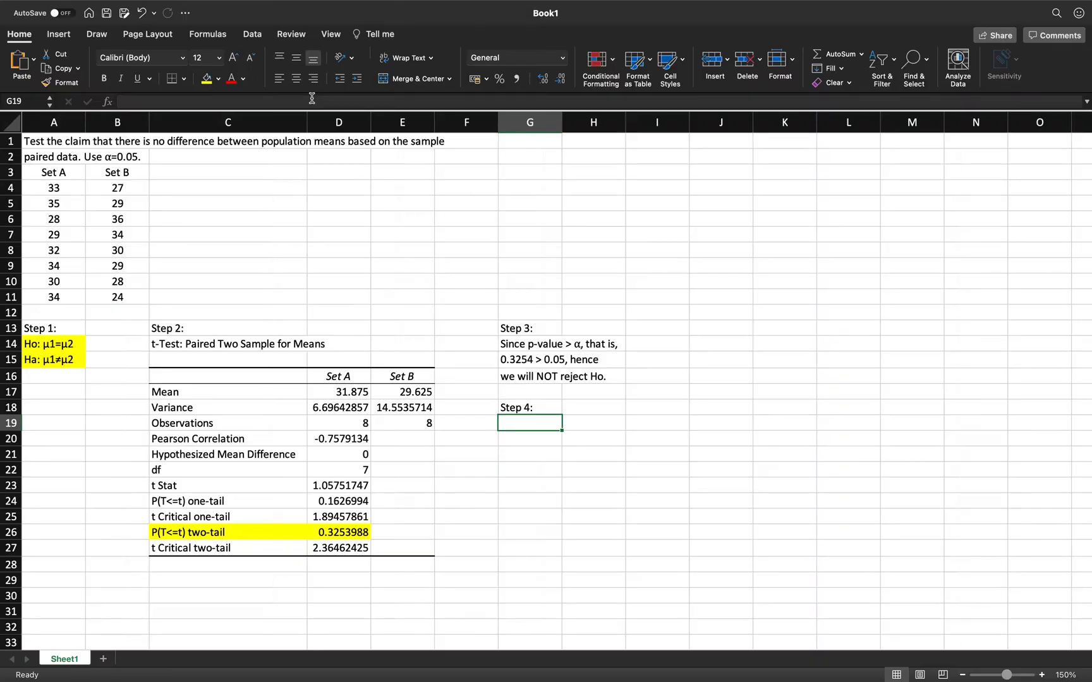
Enter "There is no significant difference" in cell G19 as the first line of the conclusion
{"action": "type", "text": "Theere i"}
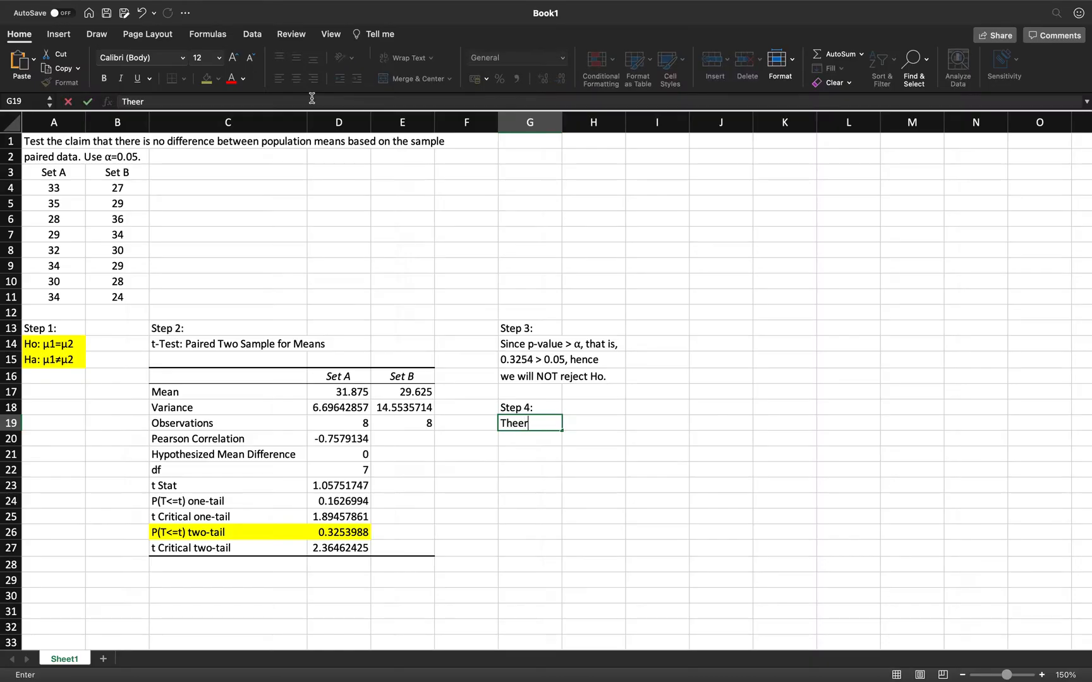
{"action": "key", "text": "BackSpace"}
{"action": "key", "text": "BackSpace"}
{"action": "key", "text": "BackSpace"}
{"action": "key", "text": "BackSpace"}
{"action": "key", "text": "BackSpace"}
{"action": "type", "text": "re is no sig"}
{"action": "type", "text": "f"}
{"action": "key", "text": "BackSpace"}
{"action": "type", "text": "nifi"}
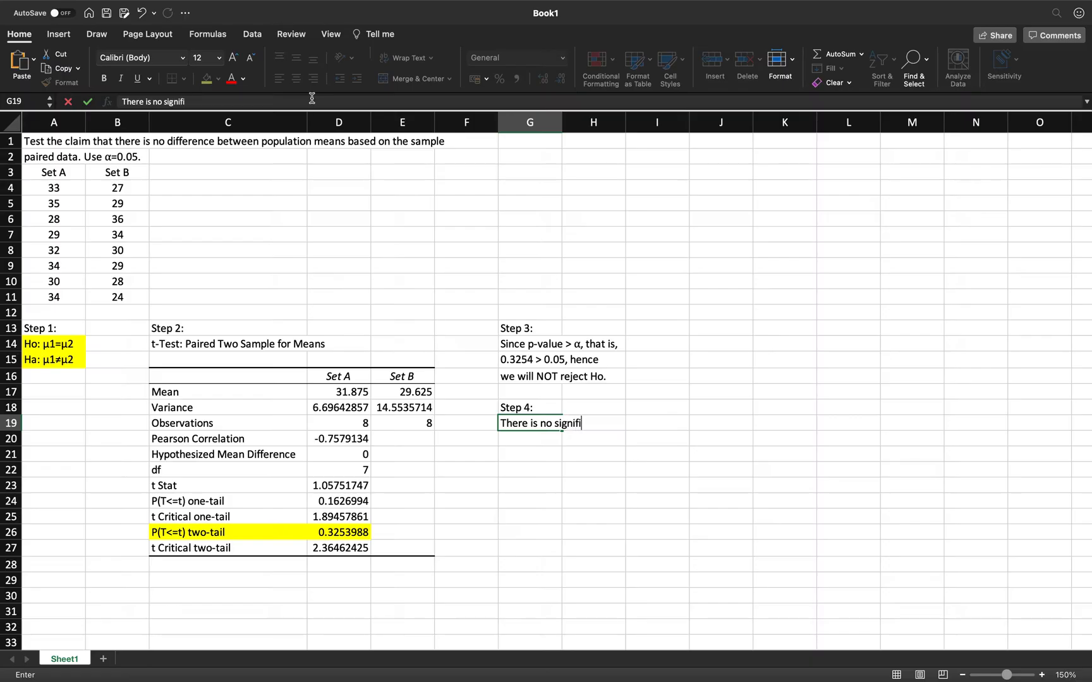
{"action": "type", "text": "cant differenc"}
{"action": "type", "text": "e"}
{"action": "key", "text": "Return"}
Complete the conclusion with "between the two population means." in cell G20
{"action": "type", "text": "be"}
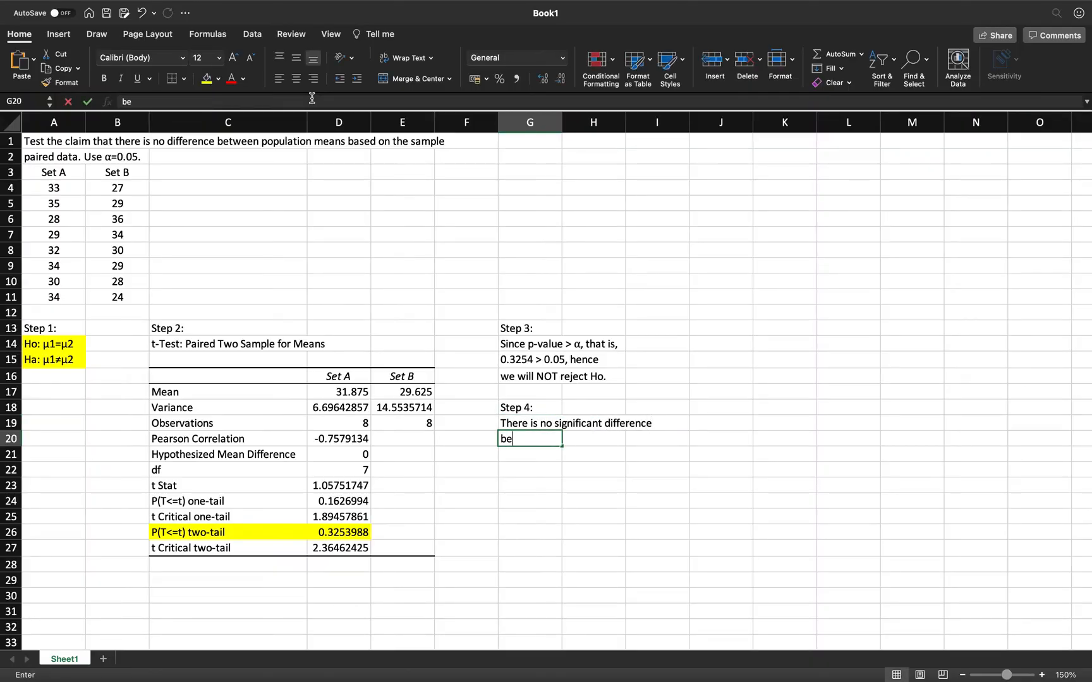
{"action": "type", "text": "tween th"}
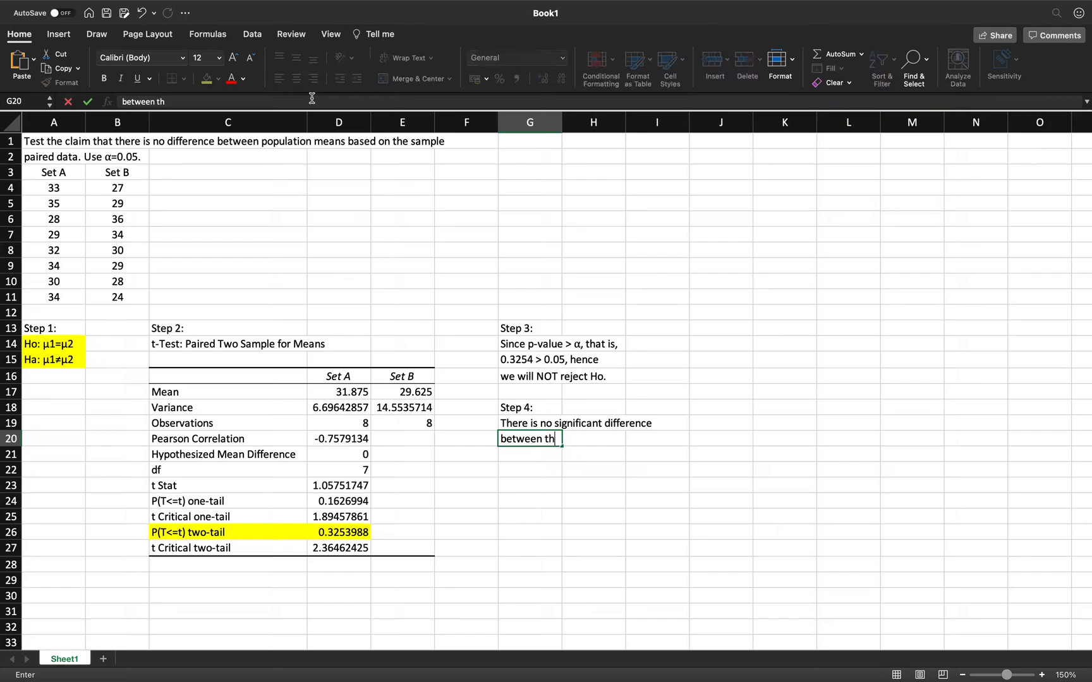
{"action": "type", "text": "e two population "}
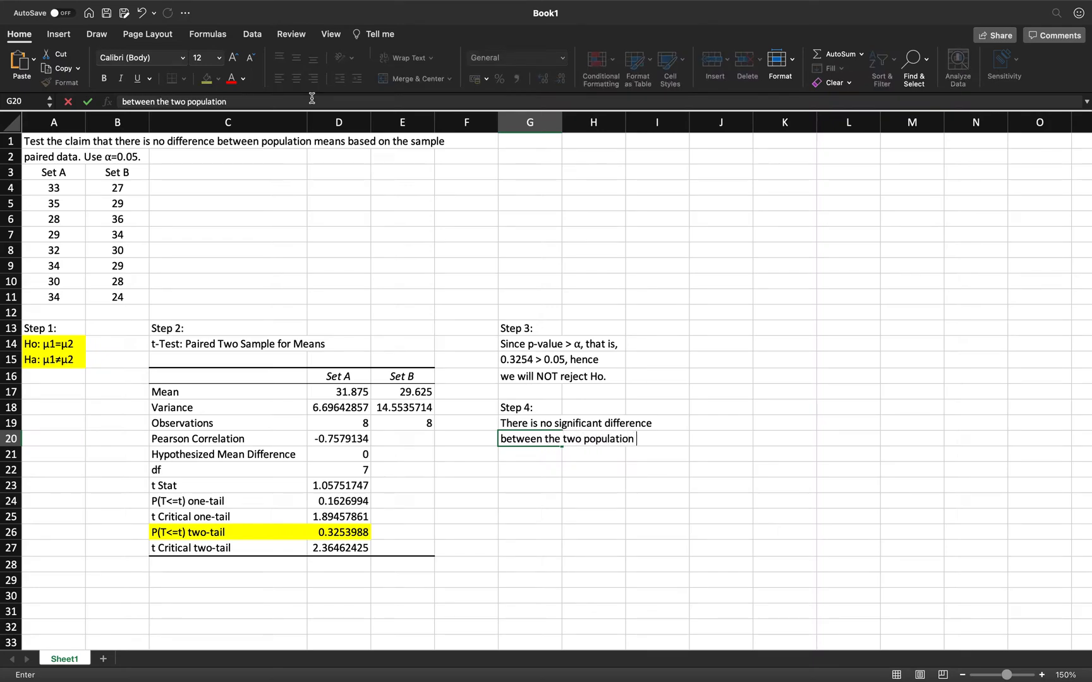
{"action": "type", "text": "means."}
{"action": "key", "text": "Return"}
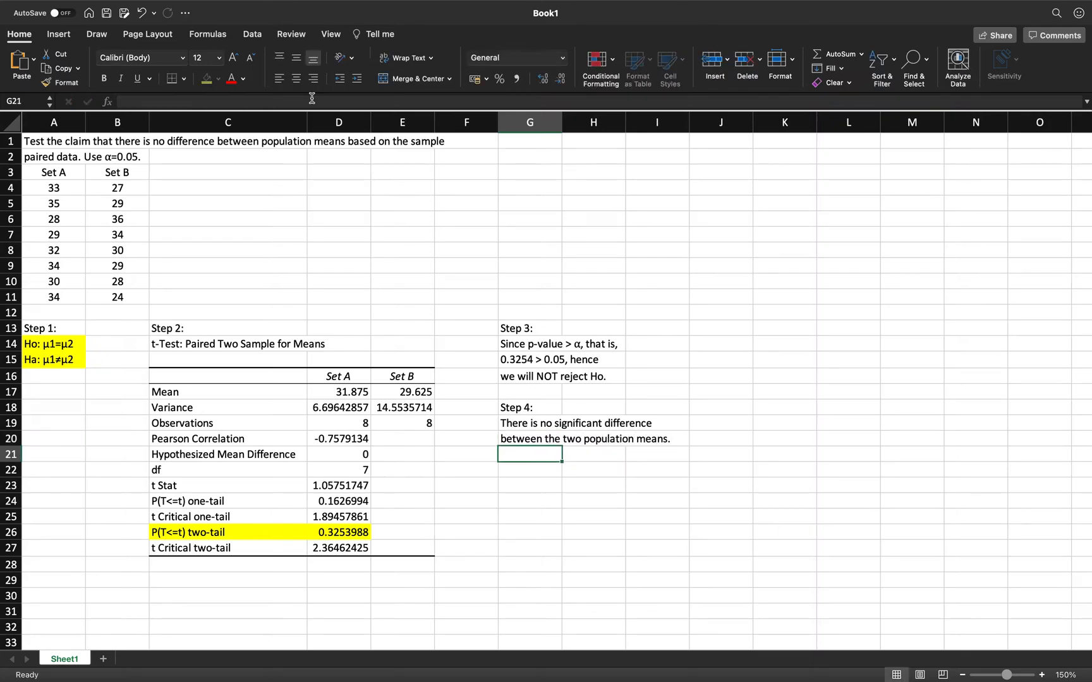
Fill the Step 3 decision in G14:H16 and the Step 4 conclusion in G19:I20 with yellow
{"action": "left_click_drag", "start_coordinate": [524, 349], "coordinate": [588, 373]}
{"action": "left_click", "coordinate": [207, 79]}
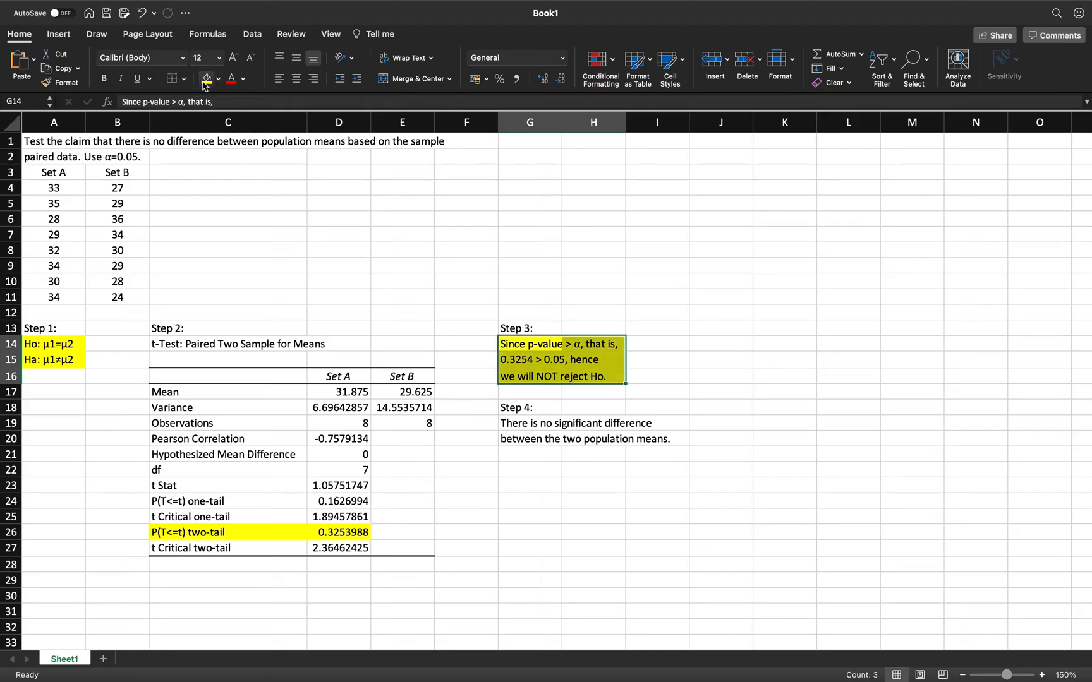
{"action": "left_click_drag", "start_coordinate": [517, 417], "coordinate": [643, 436]}
{"action": "left_click", "coordinate": [207, 79]}
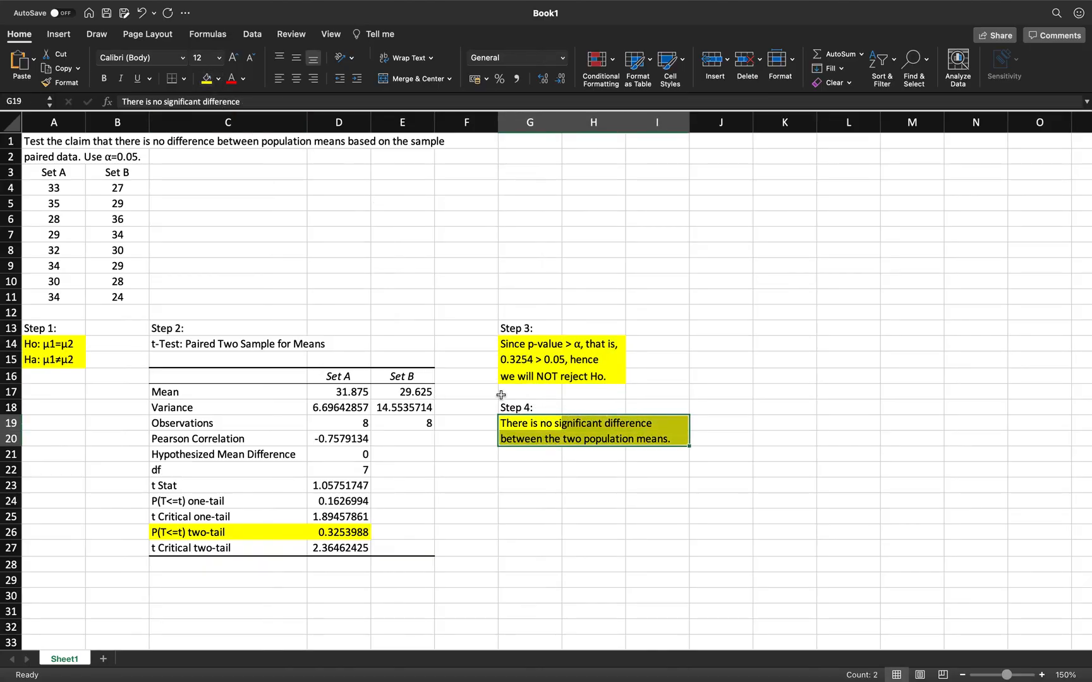
{"action": "left_click", "coordinate": [583, 401]}
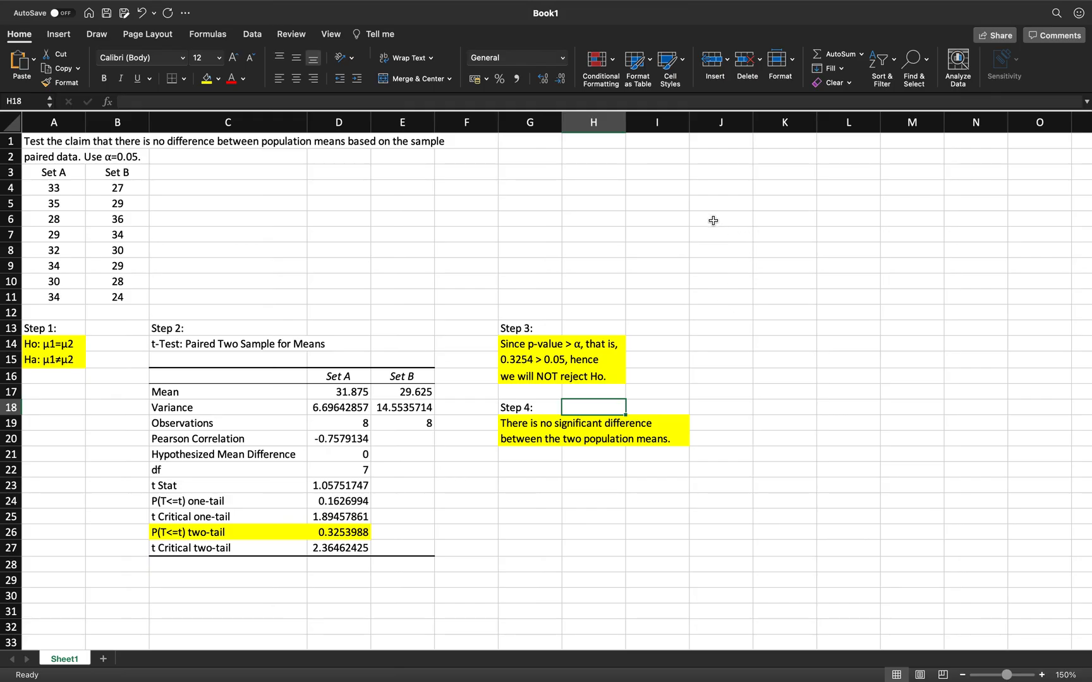
{"action": "mouse_move", "coordinate": [498, 8]}
{"action": "mouse_move", "coordinate": [581, 2]}
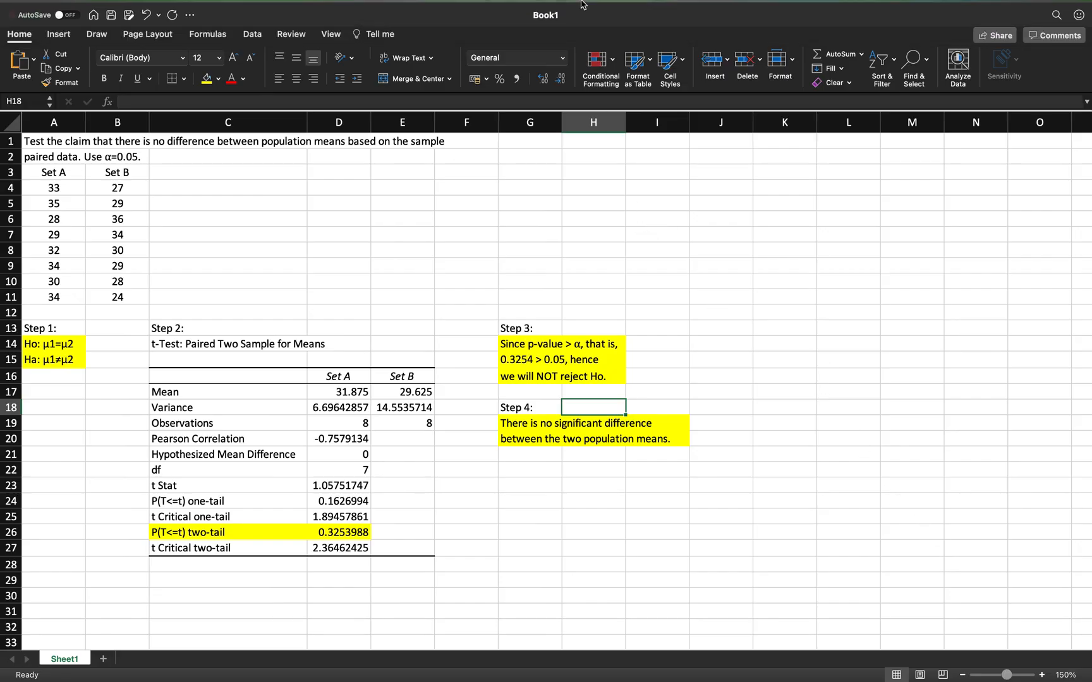